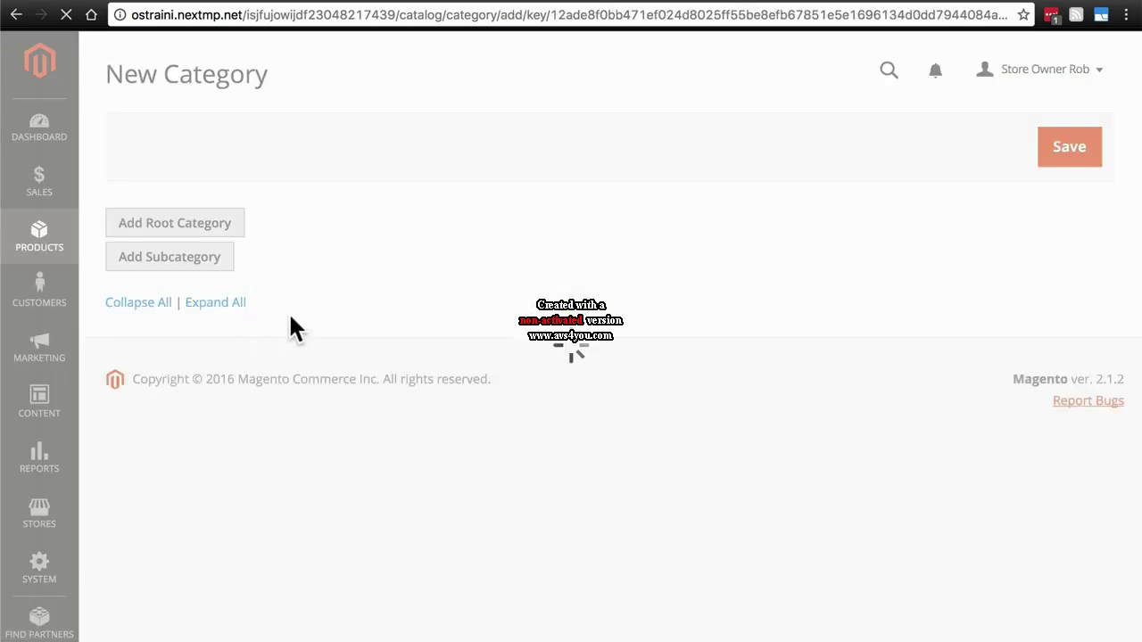
Name the new category Coffee and enter the description "The best coffees sourced from around the world.".
click(594, 360)
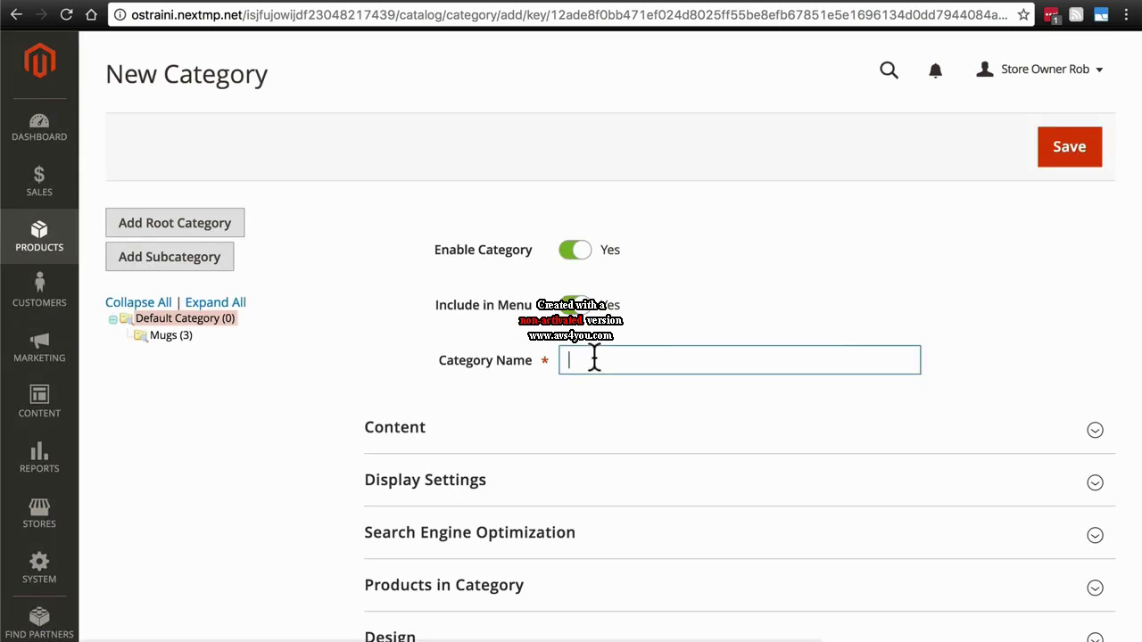
text(Coffee)
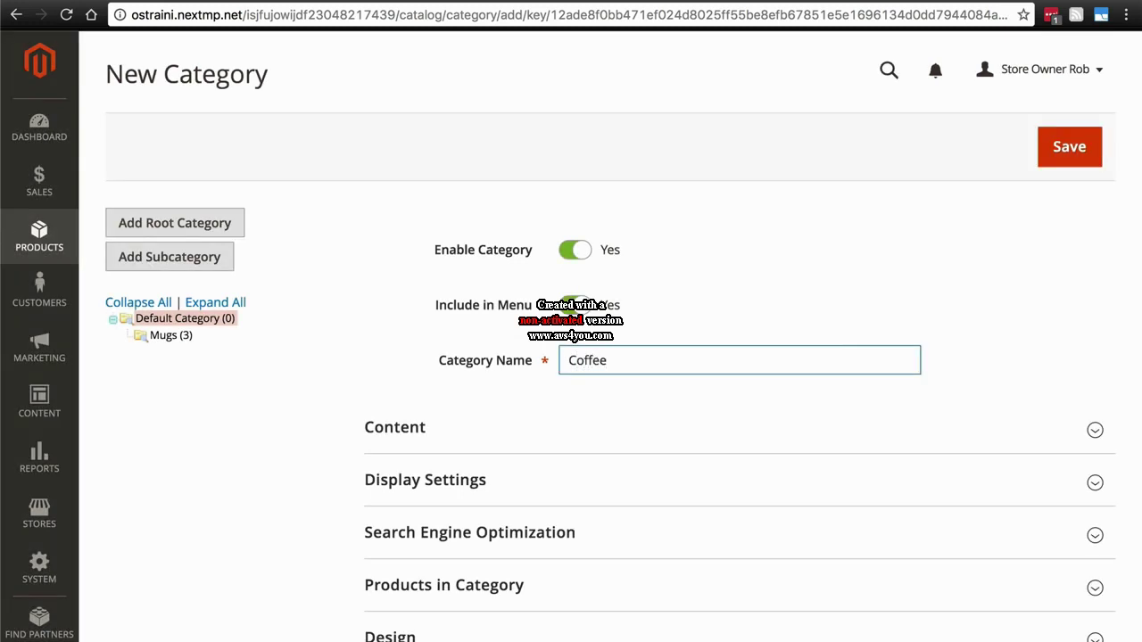
scroll(326, 267, down, 3)
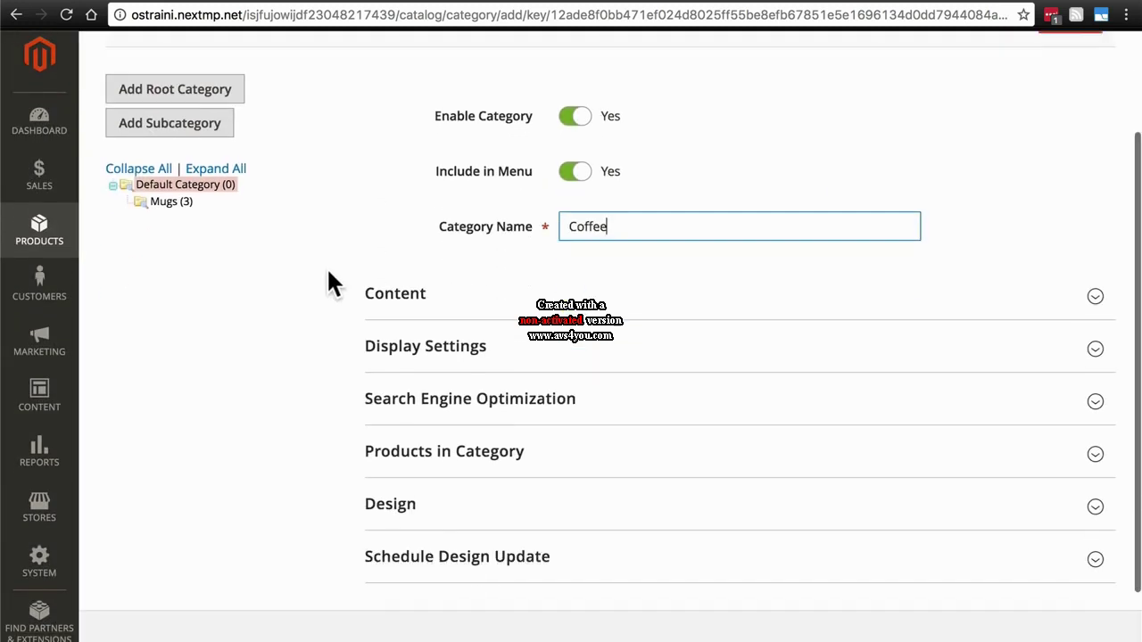
click(396, 268)
scroll(329, 294, down, 3)
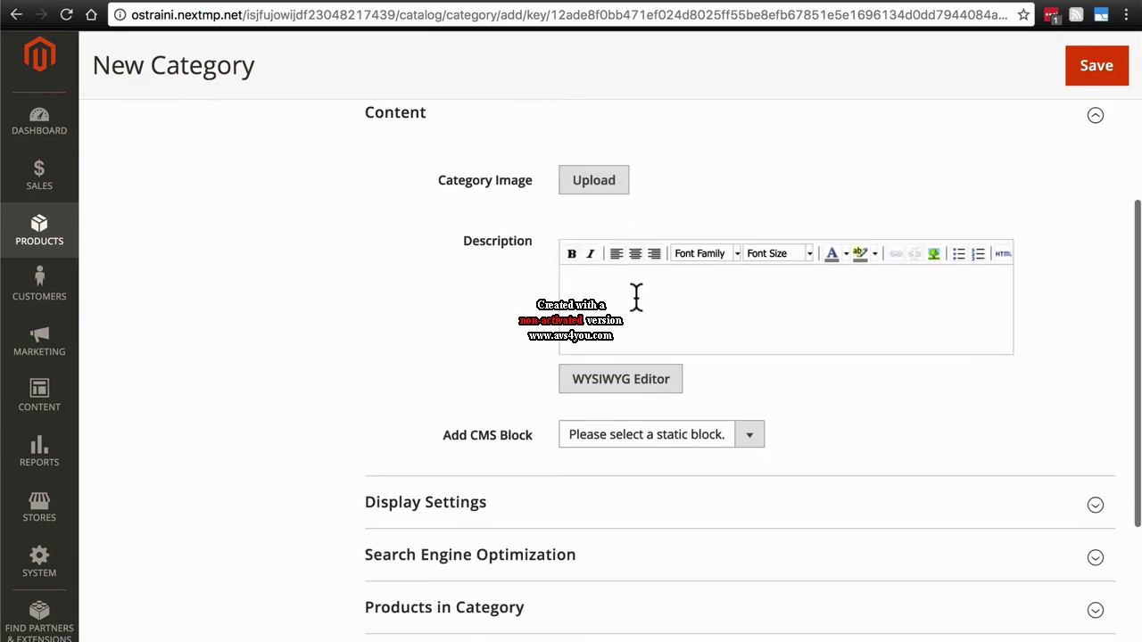
click(640, 295)
text(The best coffees sou)
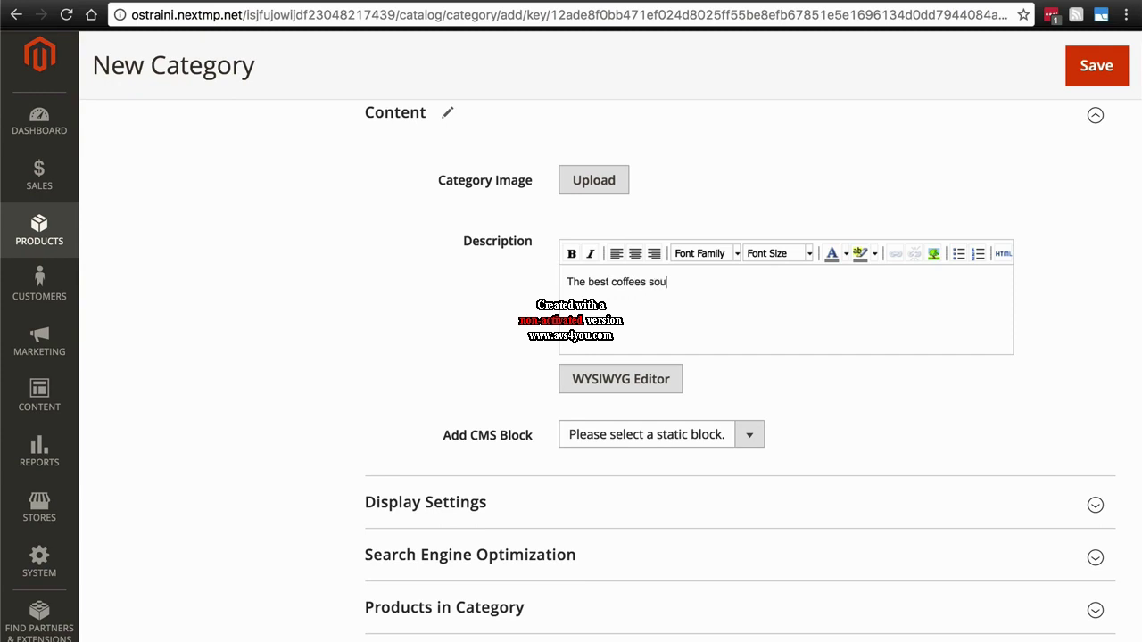
text(rced from around the world.)
In the display settings, limit the available product listing sort options to Product Name and Price instead of using all.
scroll(319, 272, down, 5)
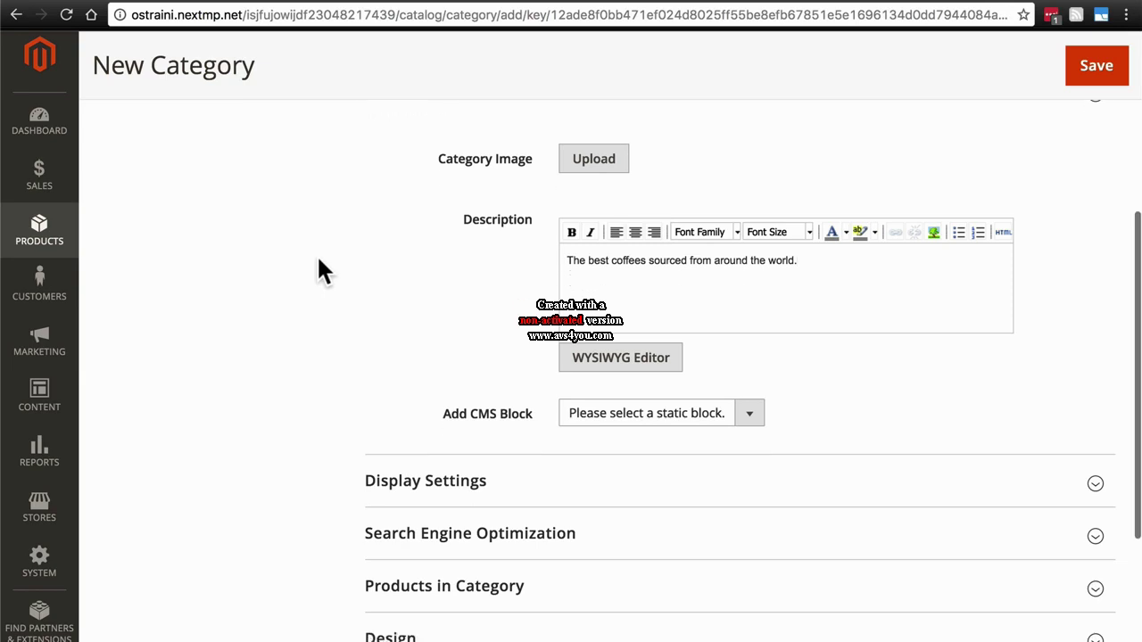
click(426, 276)
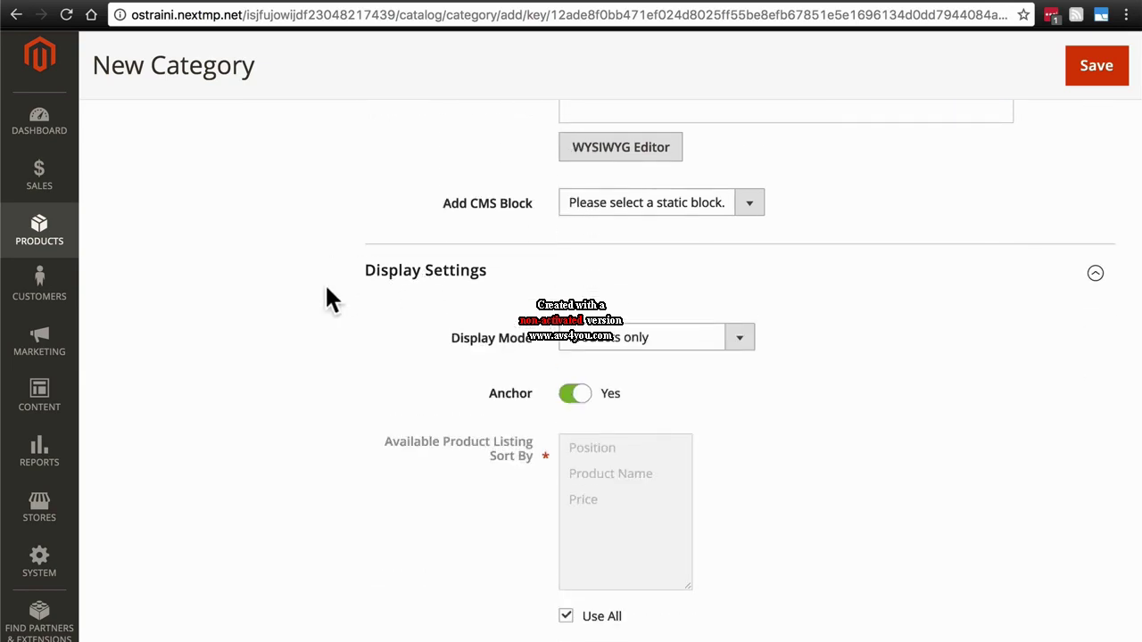
scroll(326, 298, down, 2)
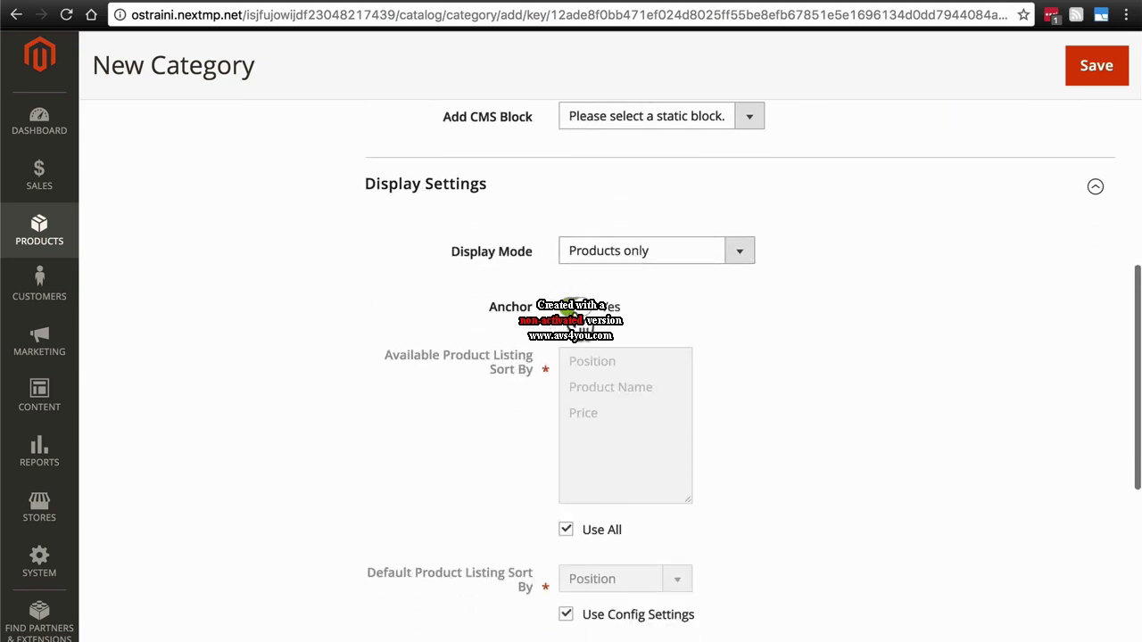
scroll(473, 321, down, 2)
click(568, 447)
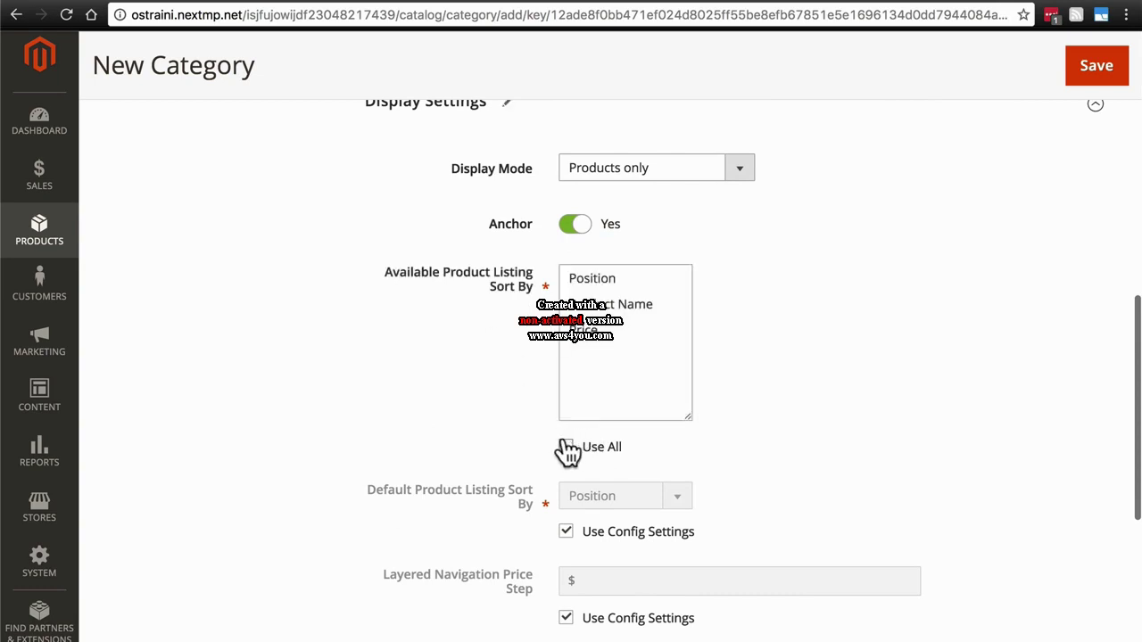
click(606, 330)
shift+click(612, 306)
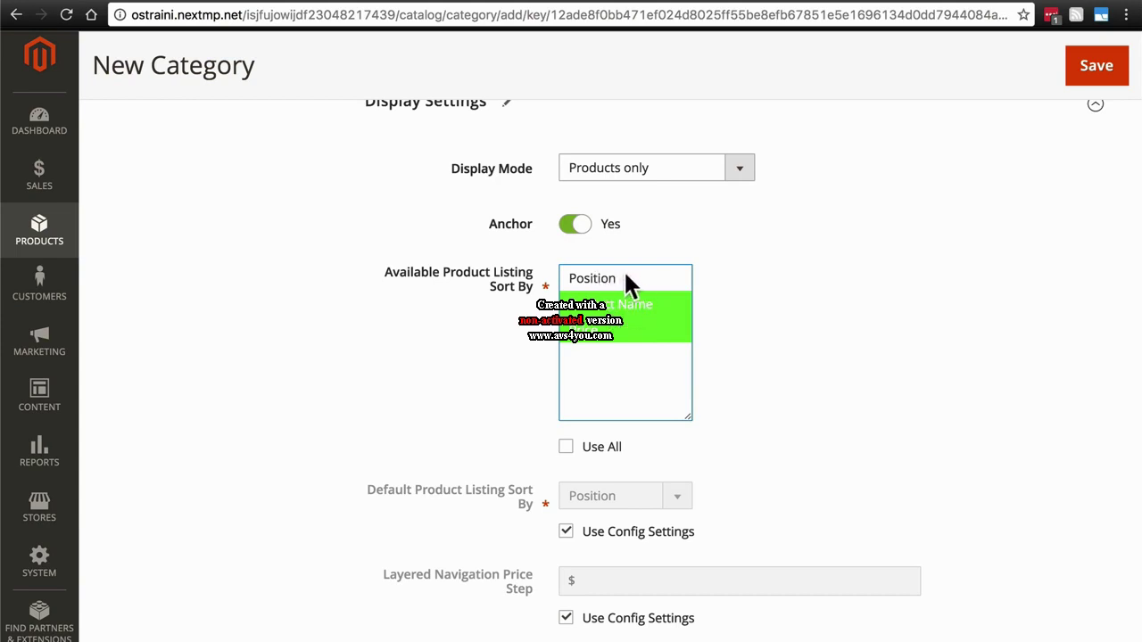
Override the config setting for the default product listing sort and set it to Product Name.
scroll(472, 303, down, 5)
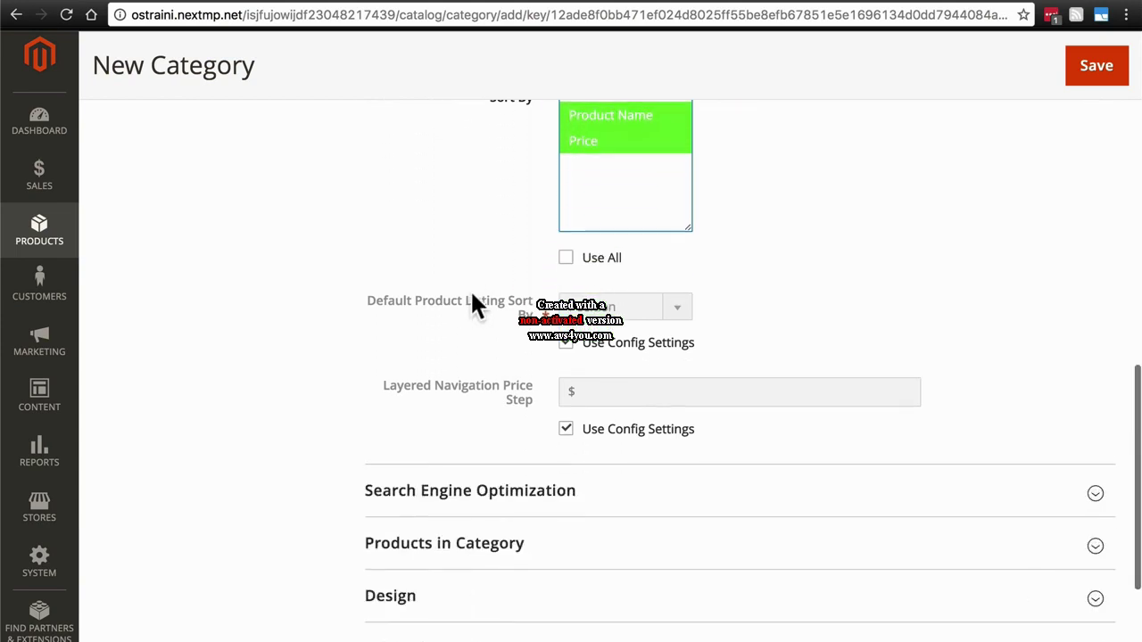
click(566, 329)
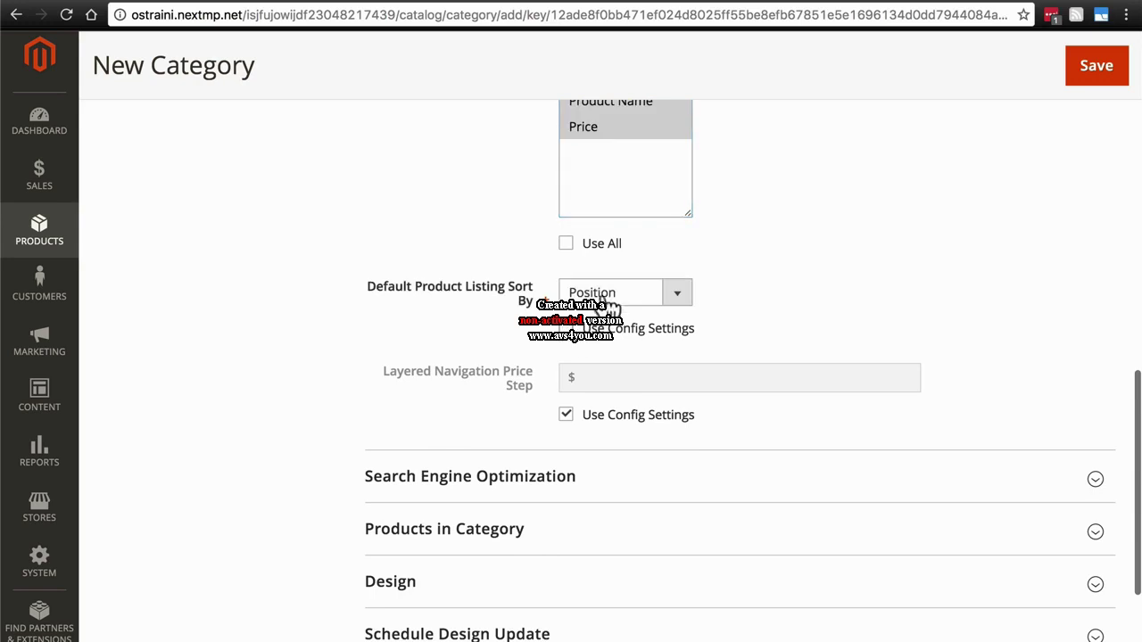
click(610, 291)
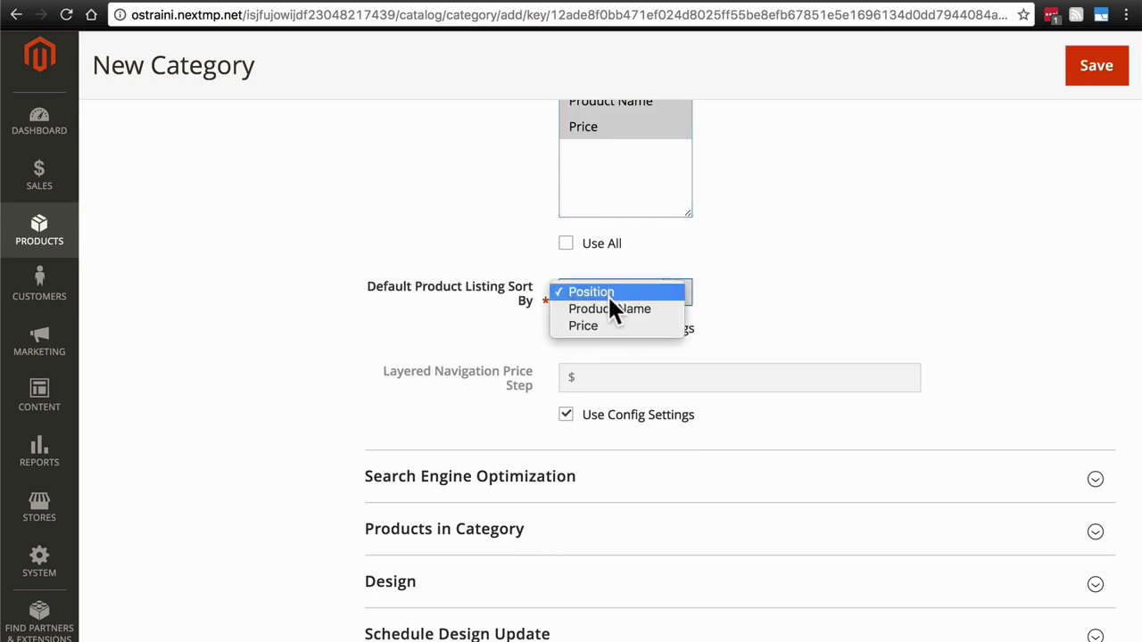
click(612, 312)
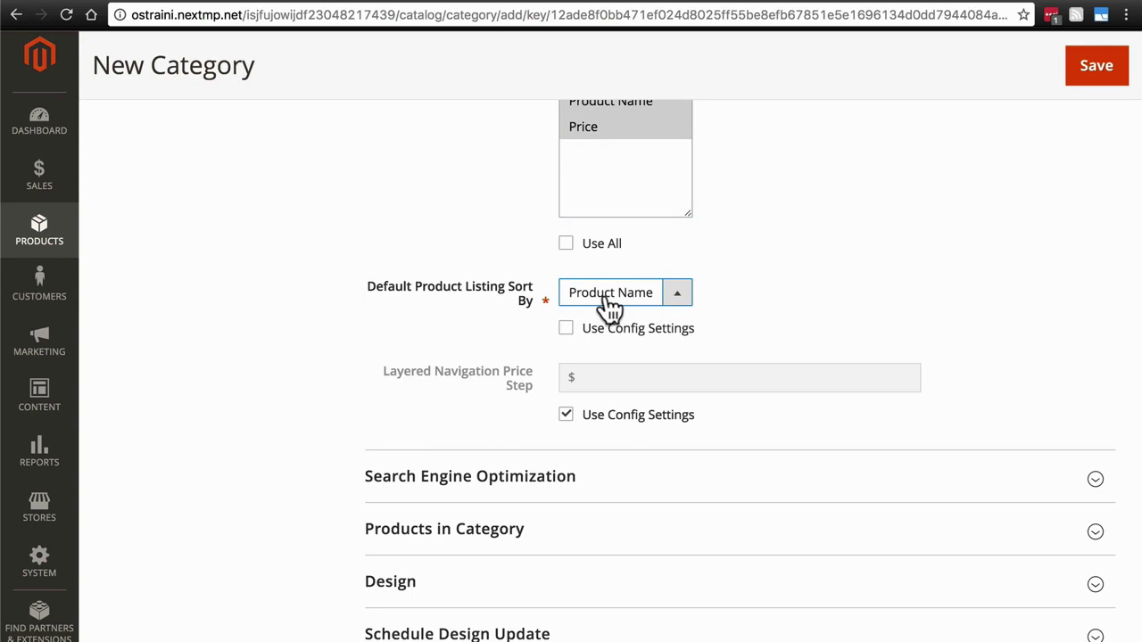
Override the config setting for the layered navigation price step and set it to 10.
scroll(612, 308, down, 3)
click(565, 315)
click(602, 279)
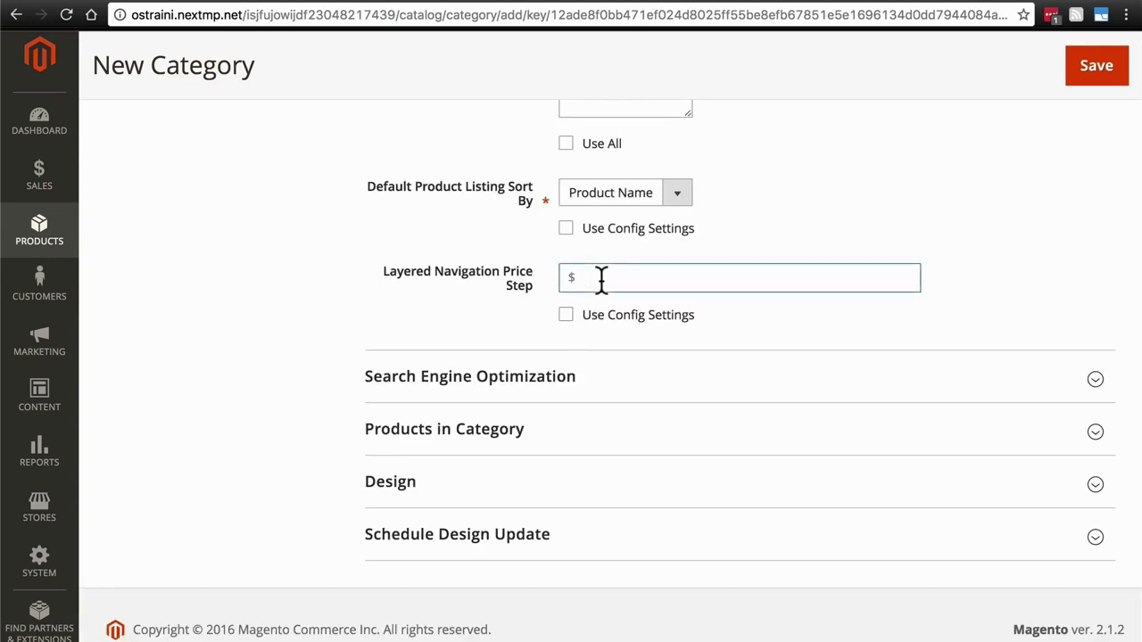
text(10)
Fill in the search engine optimization fields with URL key "coffee", meta title "Coffee" and meta keywords "coffee".
scroll(450, 268, down, 1)
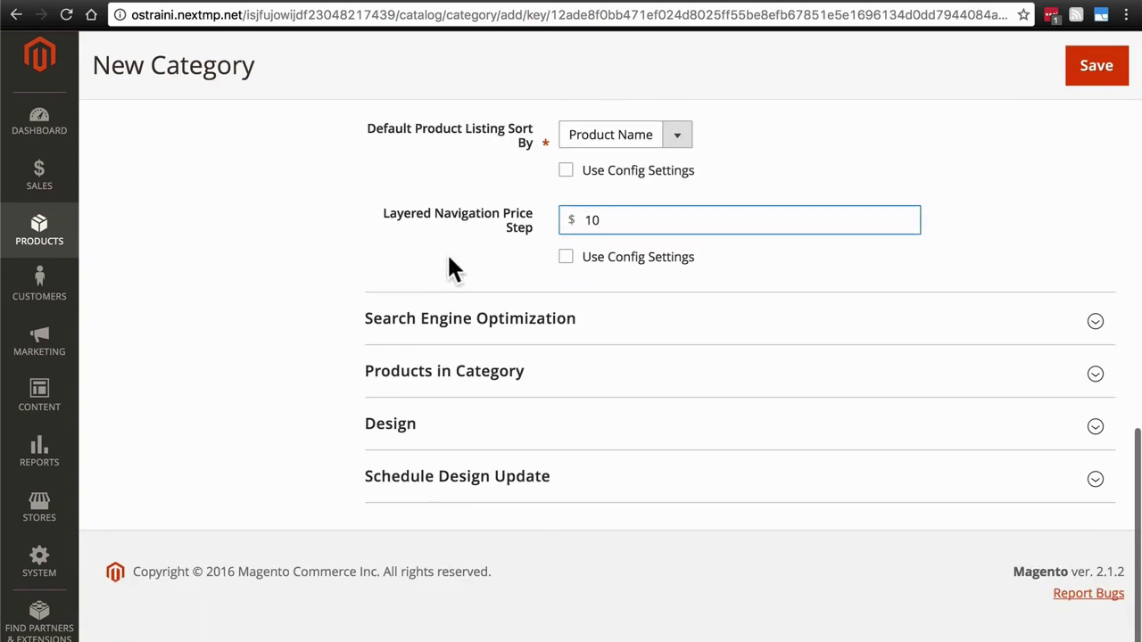
click(434, 328)
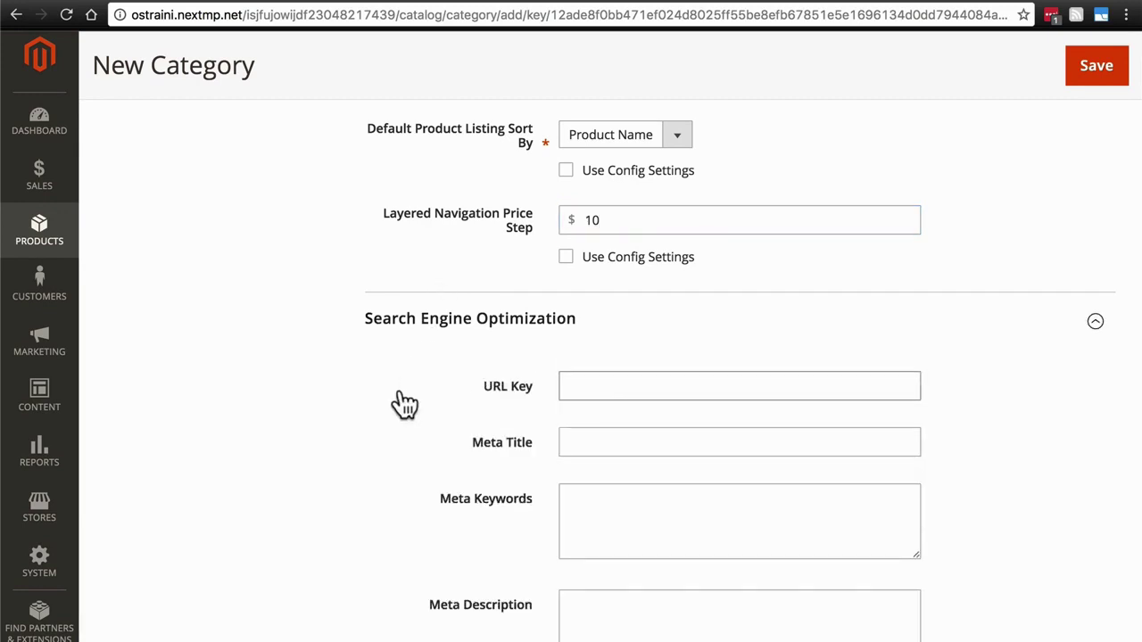
click(596, 384)
text(co)
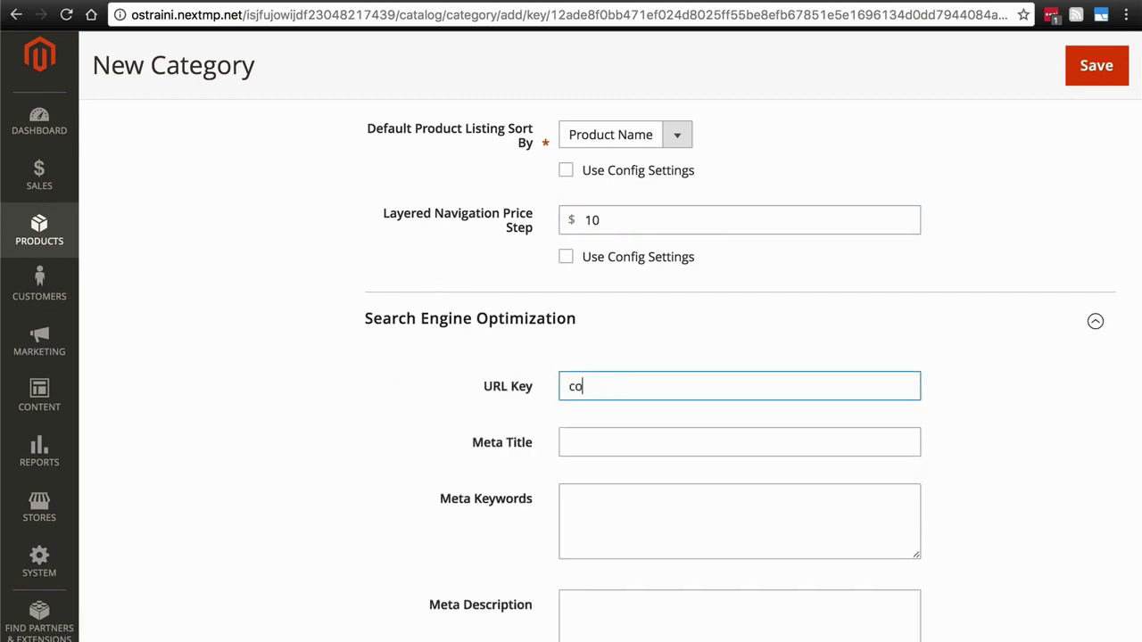
text(ffee)
click(571, 443)
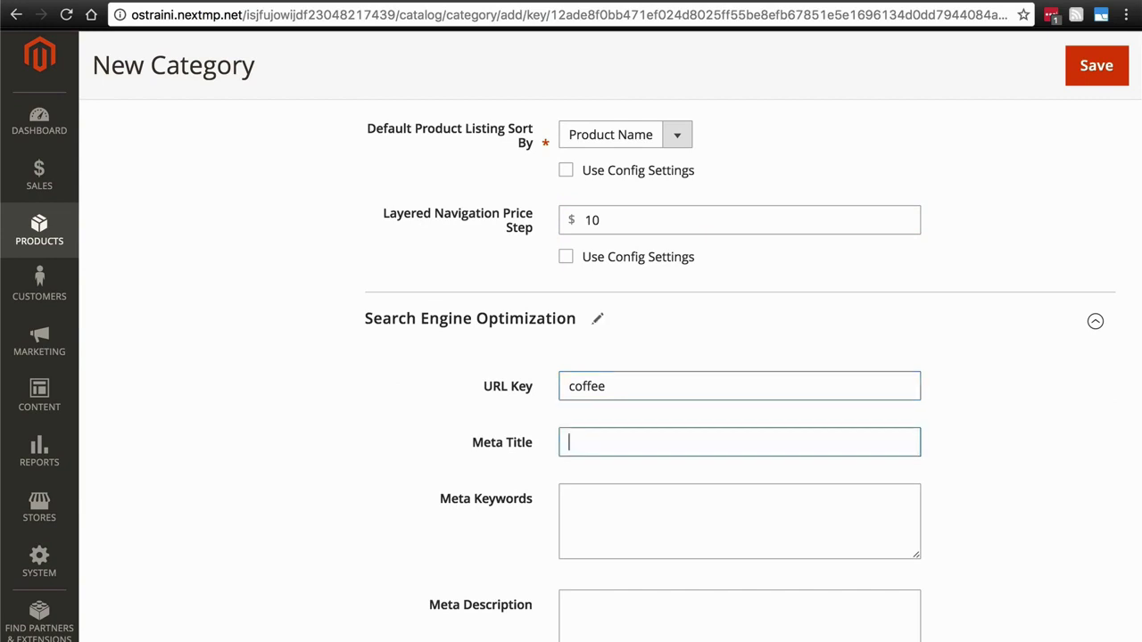
text(Coffee)
scroll(533, 369, down, 3)
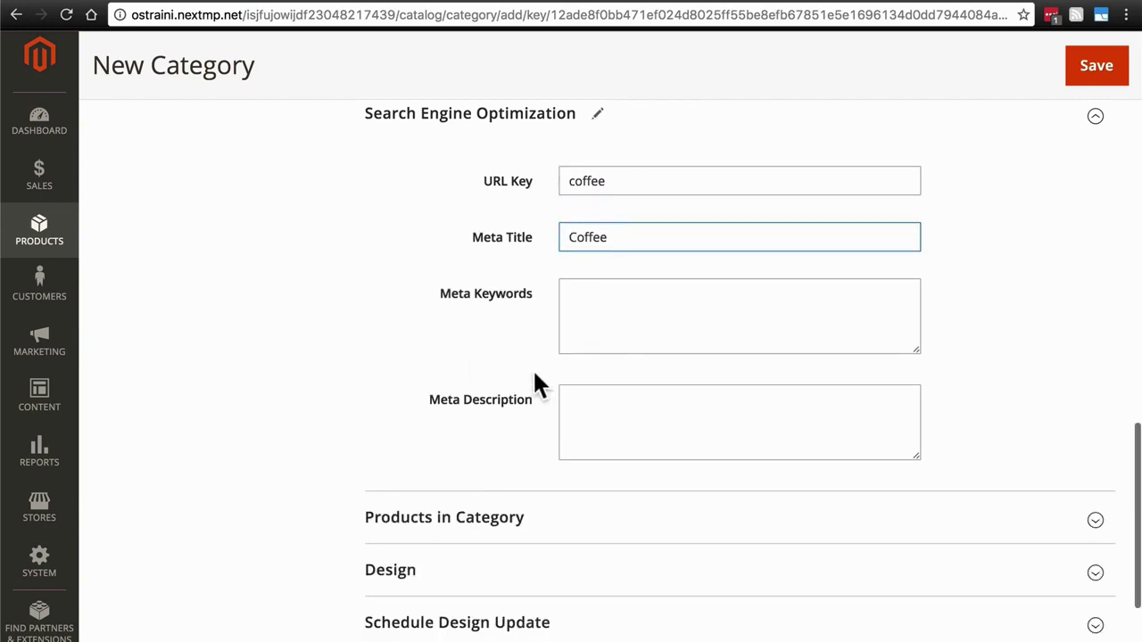
click(619, 334)
text(coffee)
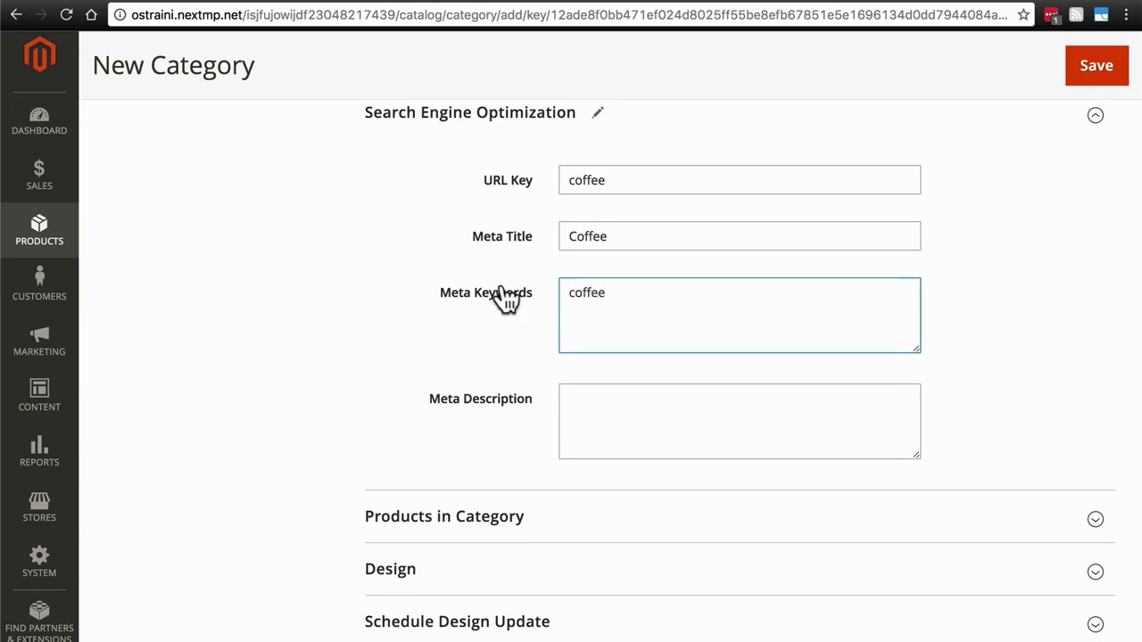
Copy the category's description text into the Meta Description field.
scroll(504, 298, down, 1)
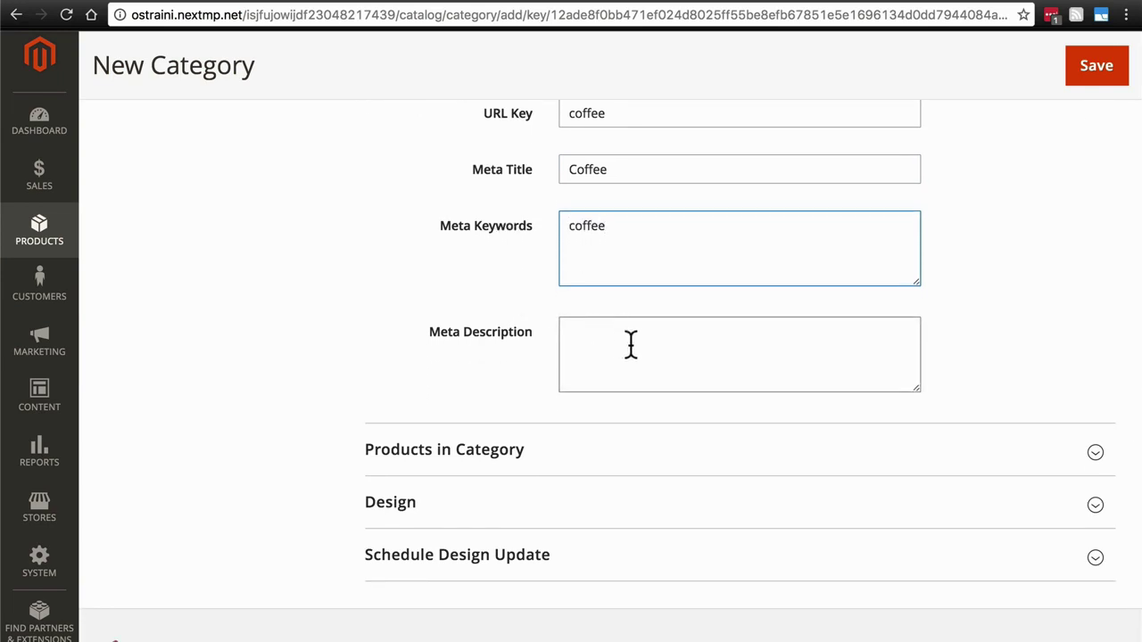
scroll(631, 343, up, 20)
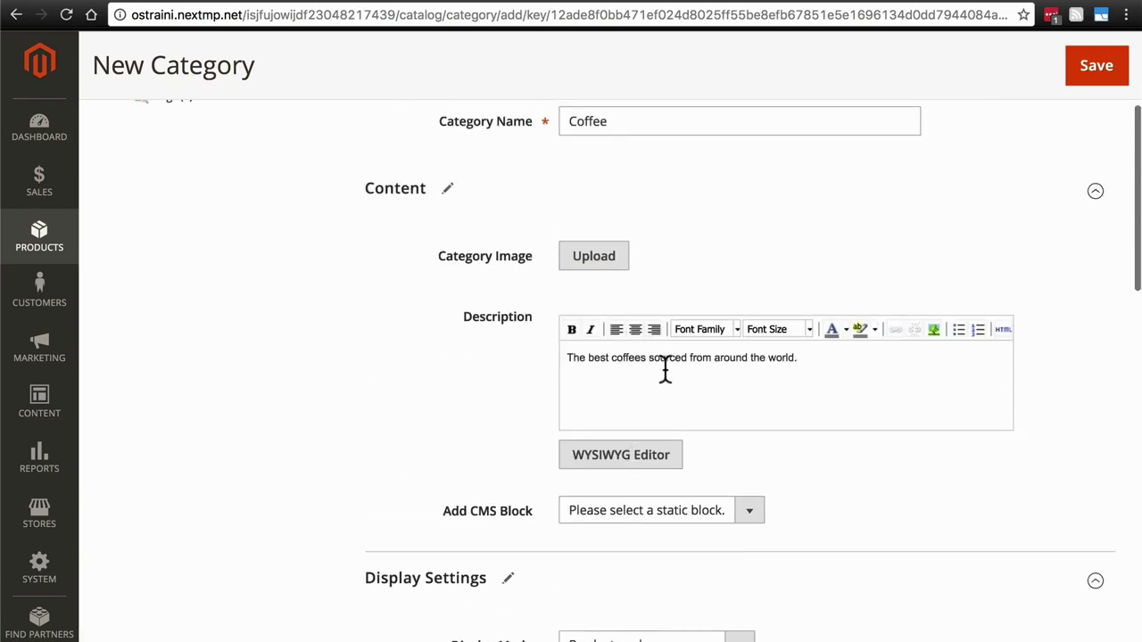
click(665, 374)
key(ctrl+a)
key(ctrl+c)
scroll(666, 370, down, 1)
scroll(665, 370, down, 5)
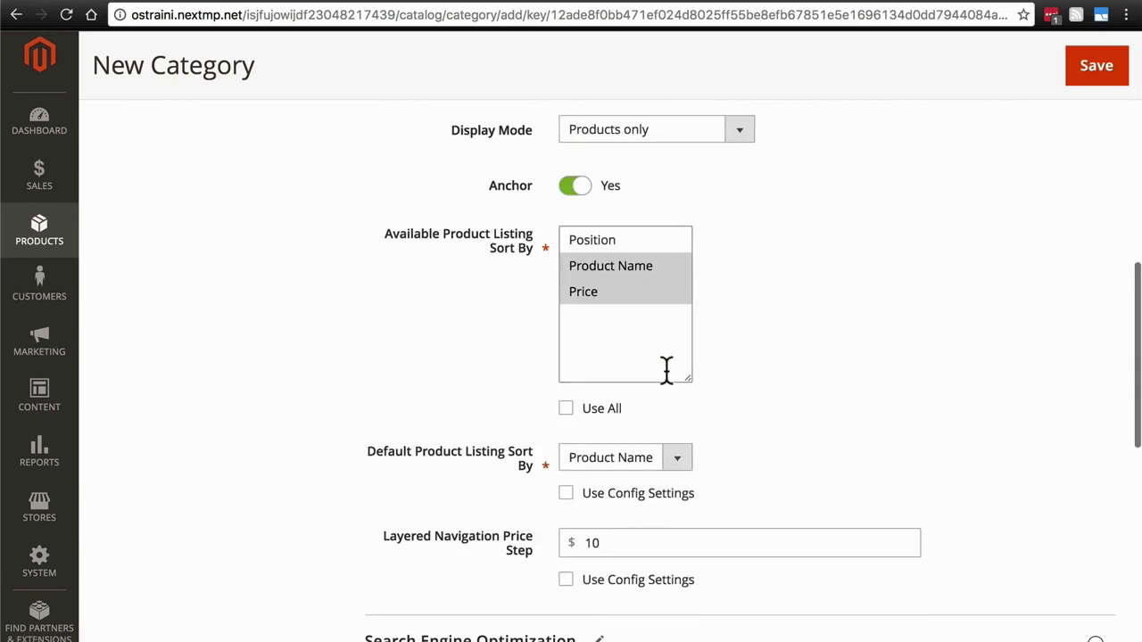
scroll(780, 209, down, 5)
scroll(767, 250, down, 3)
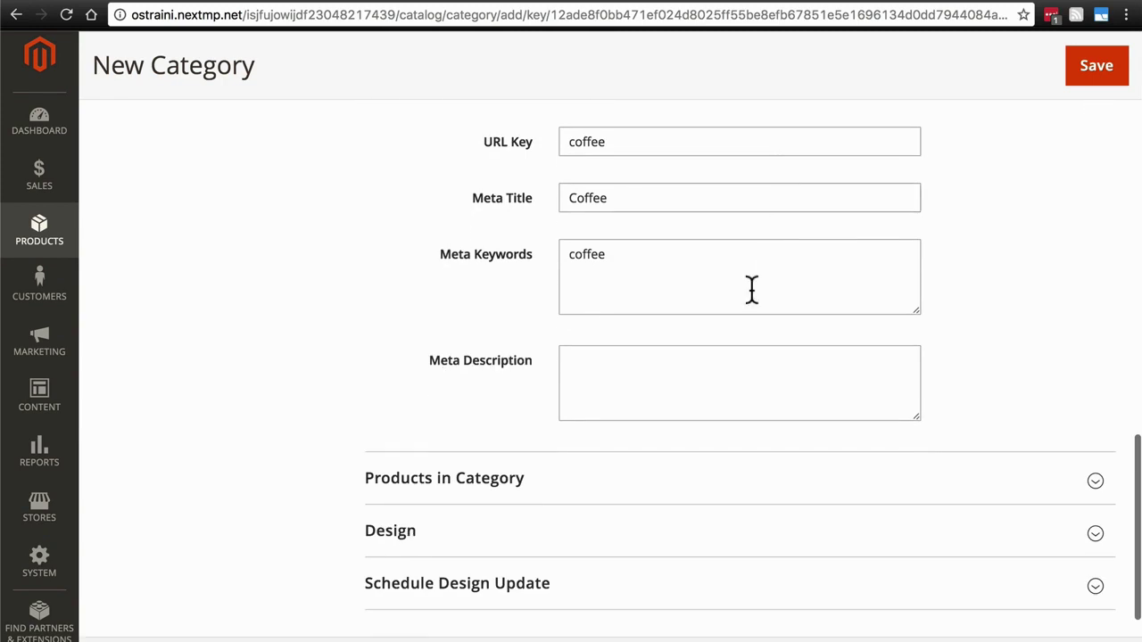
click(714, 375)
key(ctrl+v)
Review the products offered for the category without assigning any, and save the Coffee category.
click(515, 480)
scroll(383, 402, down, 8)
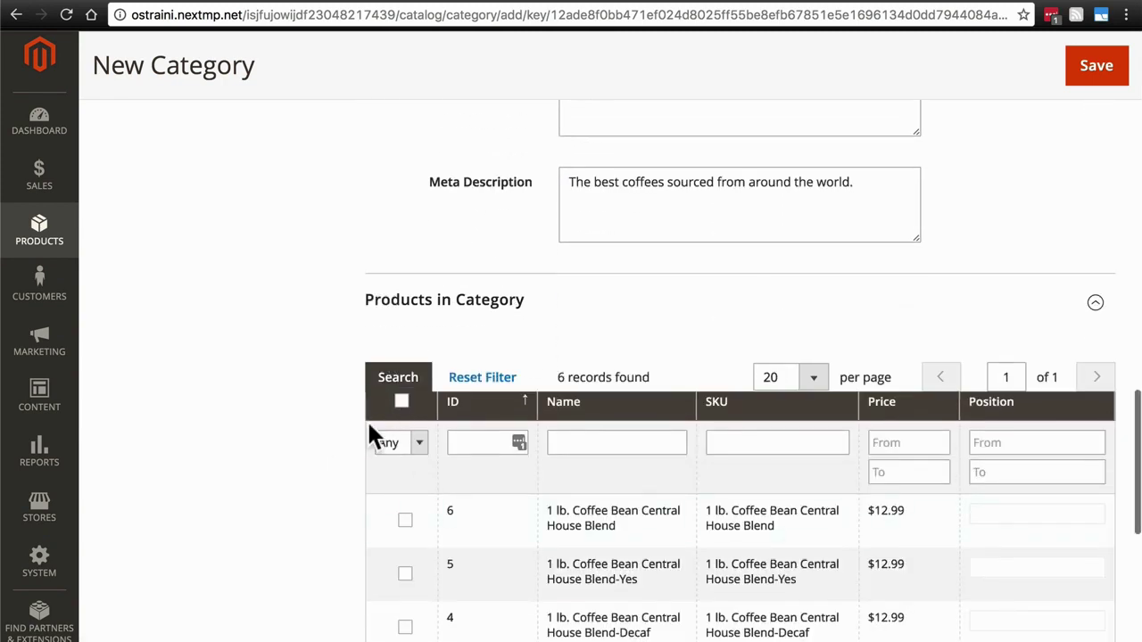
scroll(272, 338, down, 10)
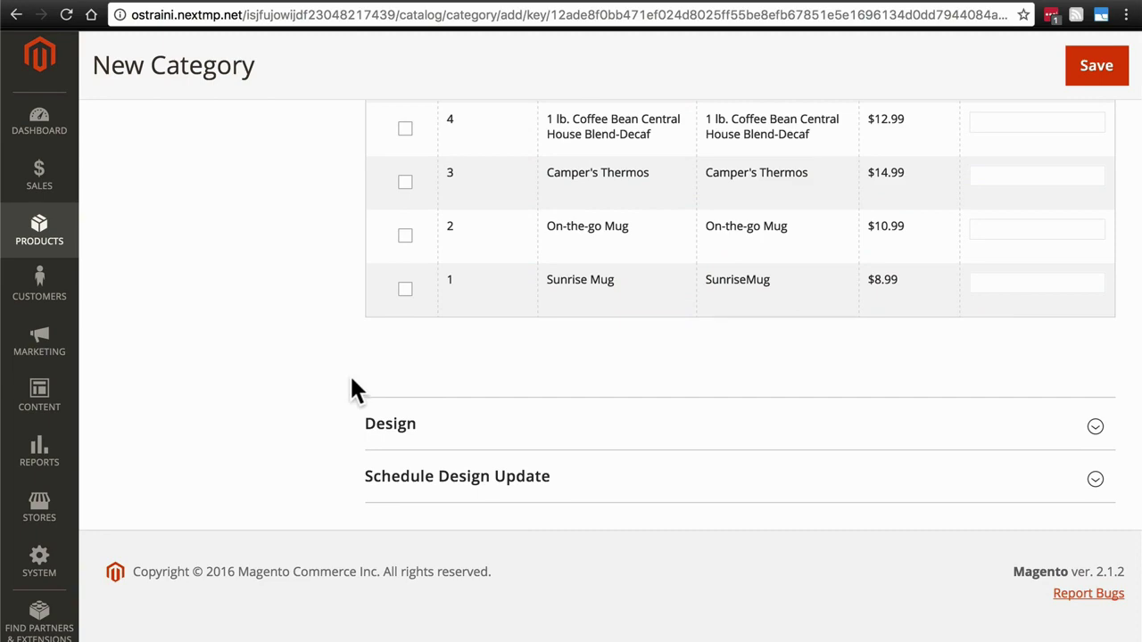
scroll(349, 379, up, 15)
click(1092, 77)
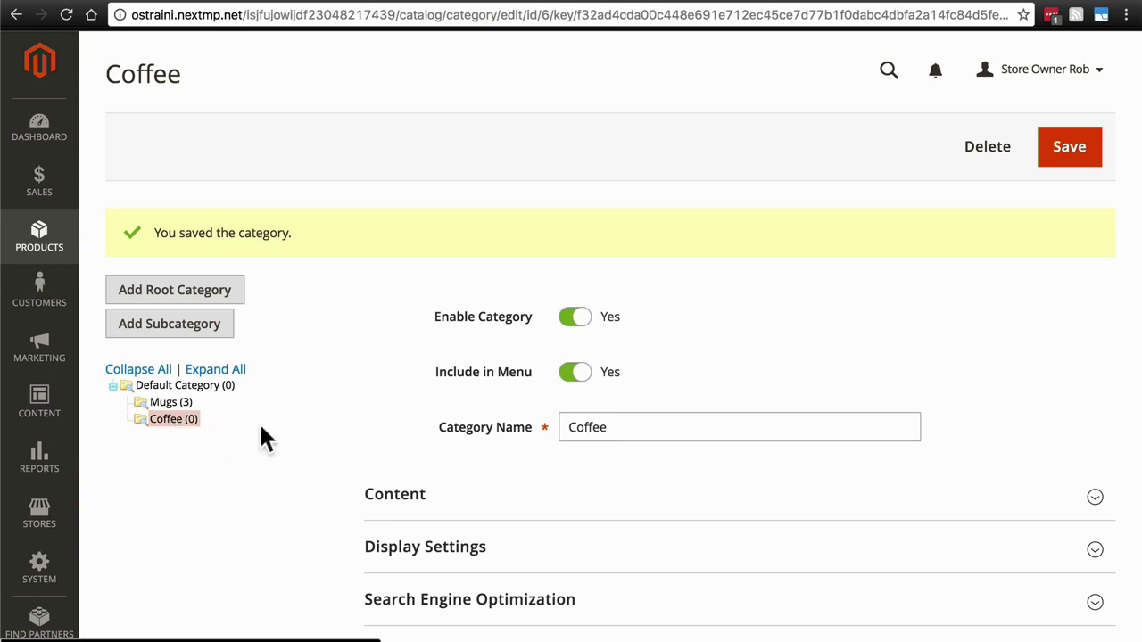
Add a new subcategory under Coffee and name it African.
click(176, 337)
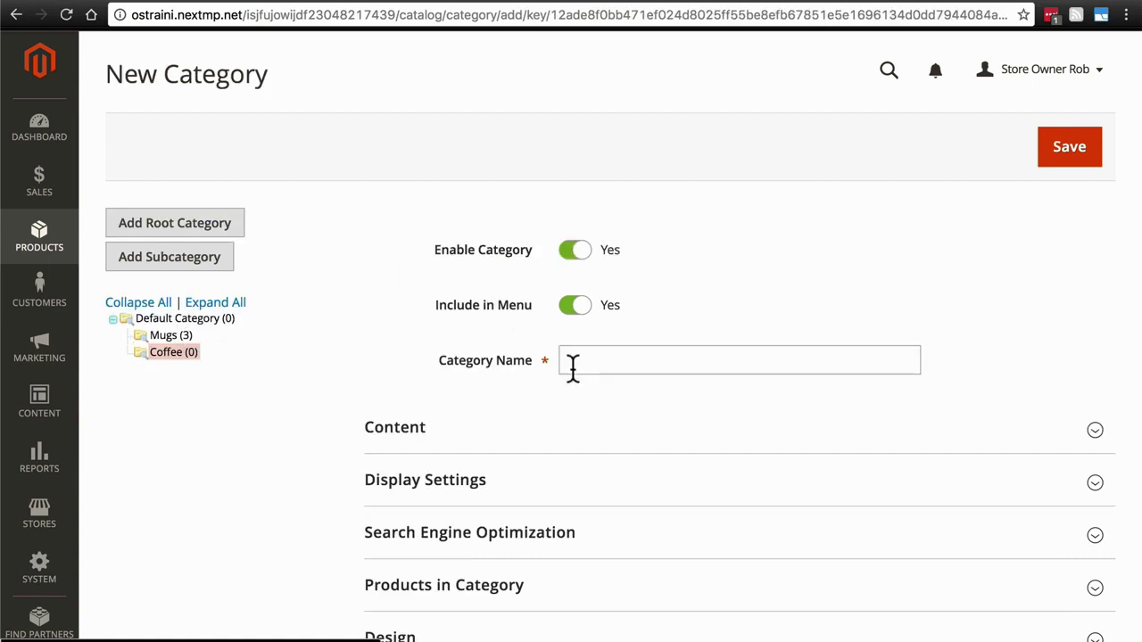
click(607, 364)
text(African)
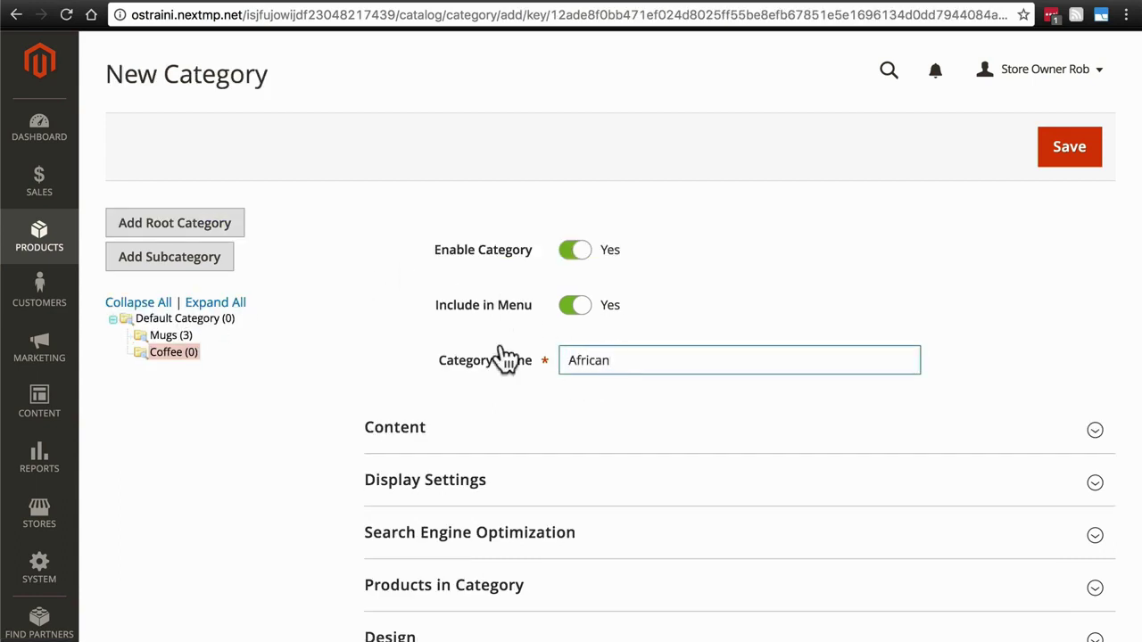
Expand the Content section of the African subcategory to show its image and description fields.
scroll(377, 336, down, 2)
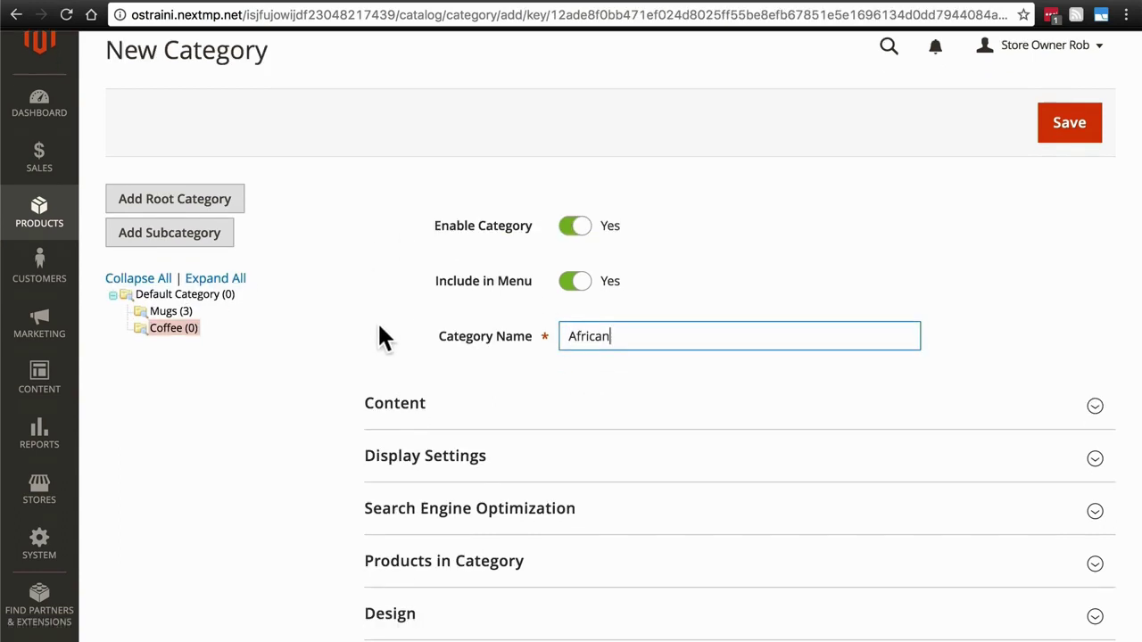
click(398, 362)
scroll(331, 366, down, 3)
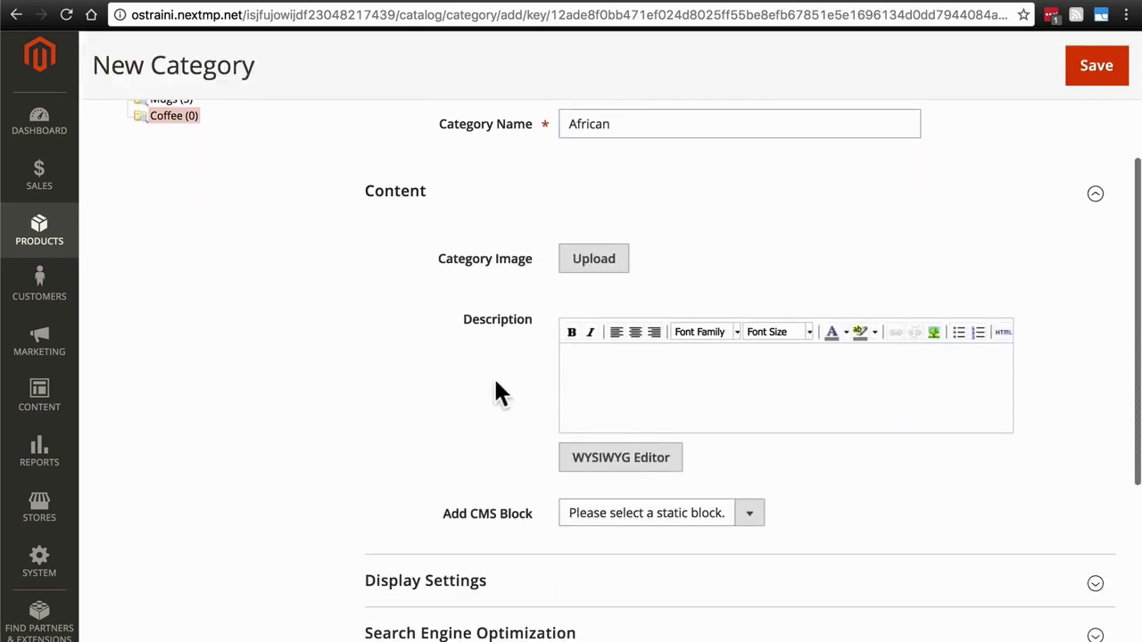
scroll(483, 372, up, 3)
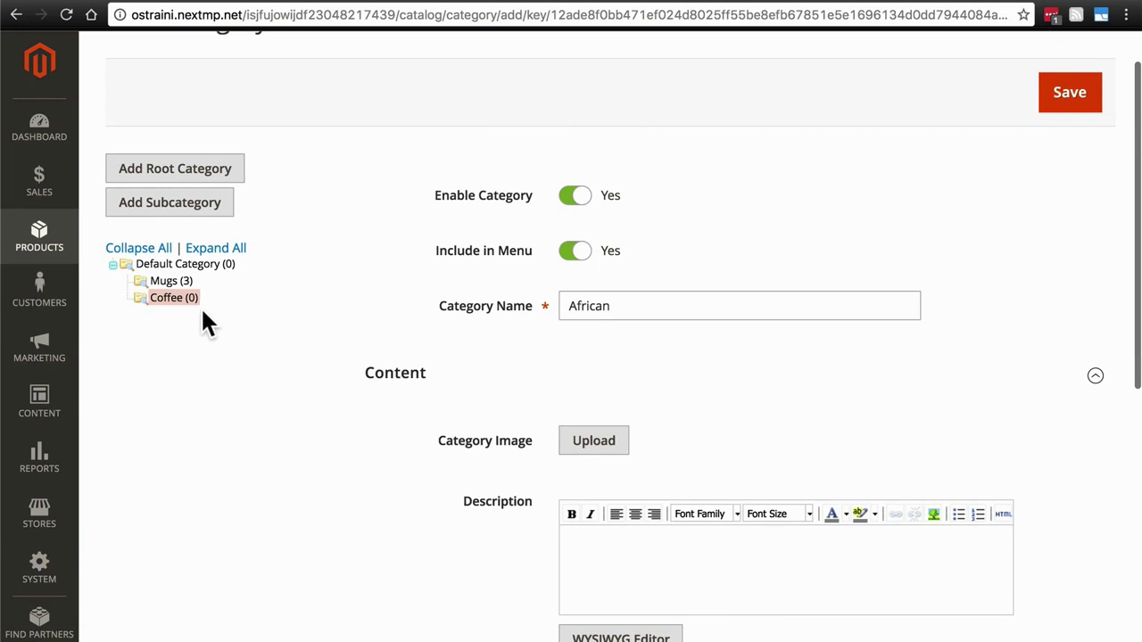
scroll(446, 330, down, 1)
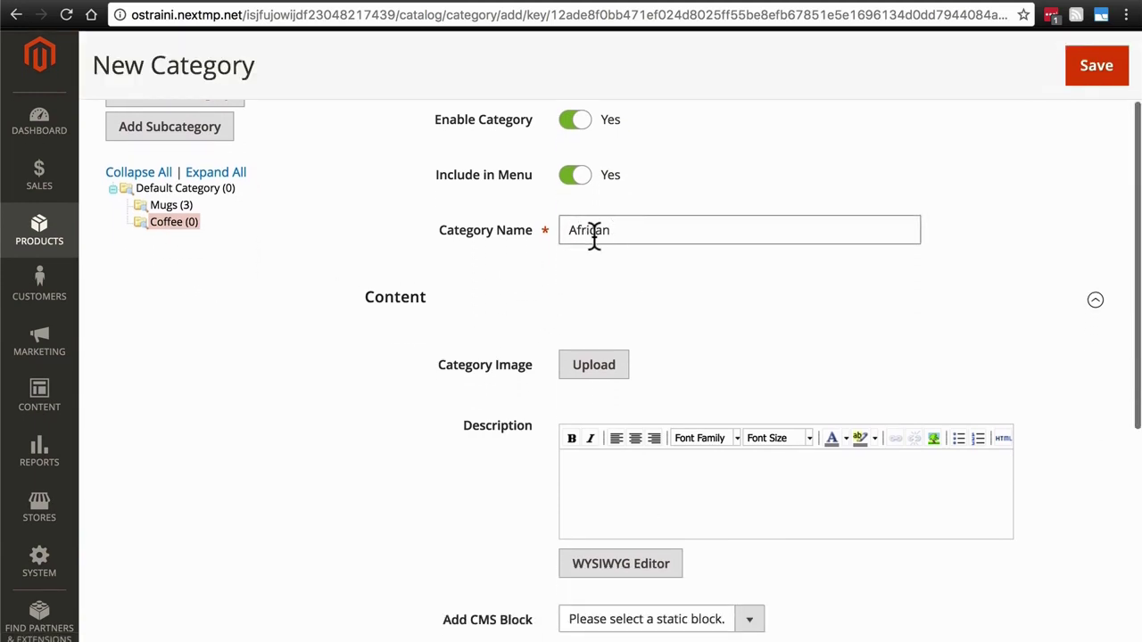
scroll(499, 277, down, 1)
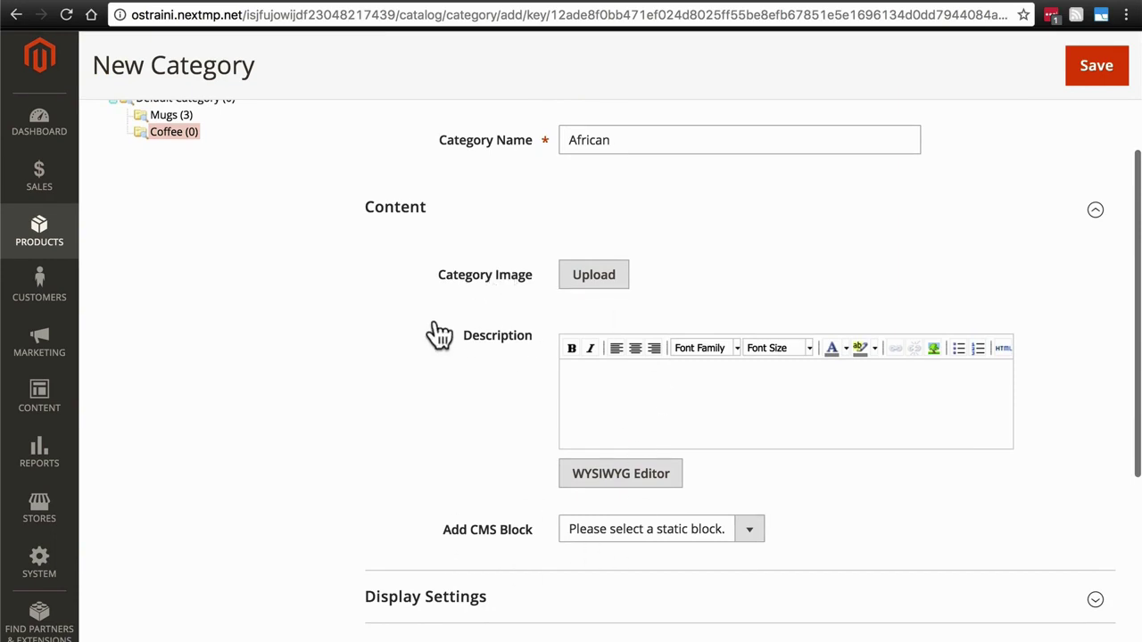
In the African subcategory's display settings, limit the available product listing sort options to Product Name and Price.
scroll(435, 330, down, 2)
click(428, 400)
scroll(392, 304, down, 1)
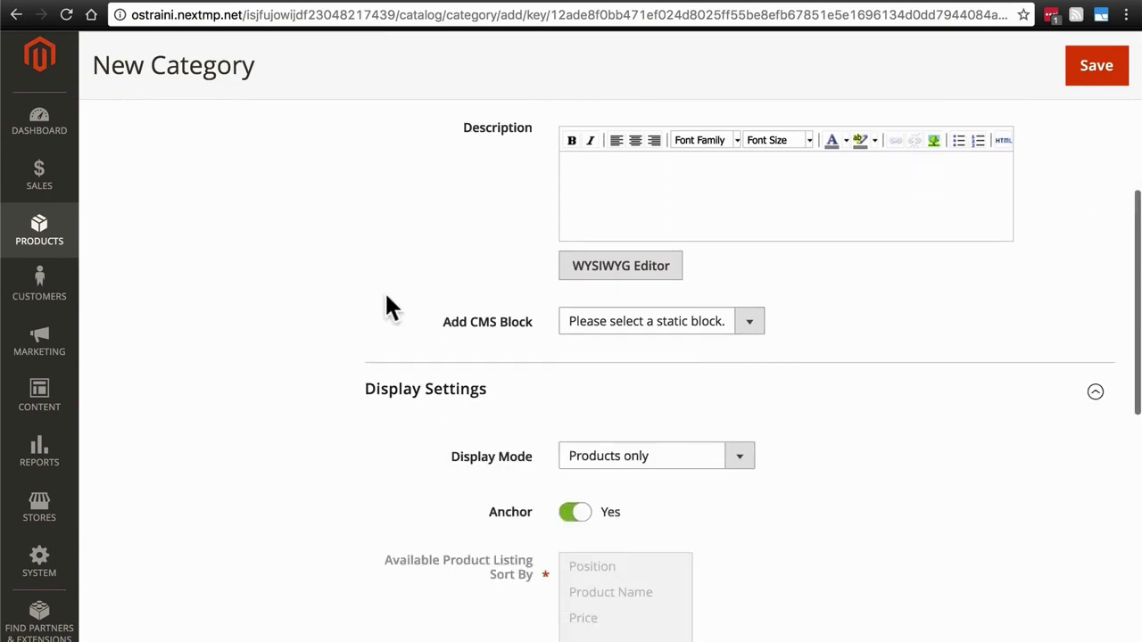
scroll(387, 305, down, 3)
click(566, 455)
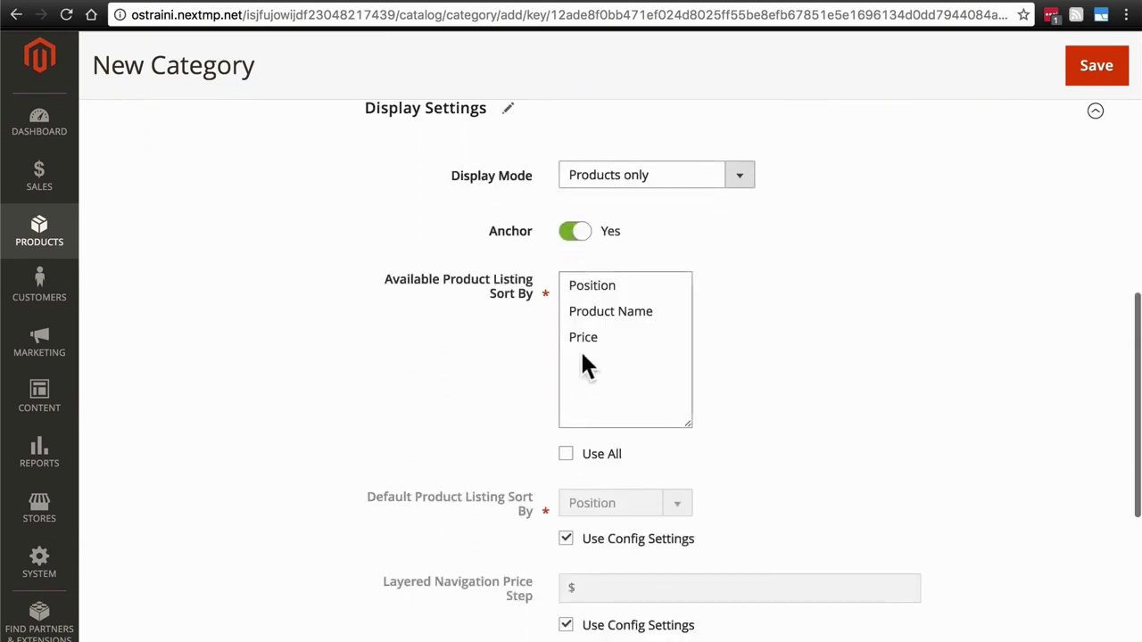
click(591, 339)
super+click(612, 314)
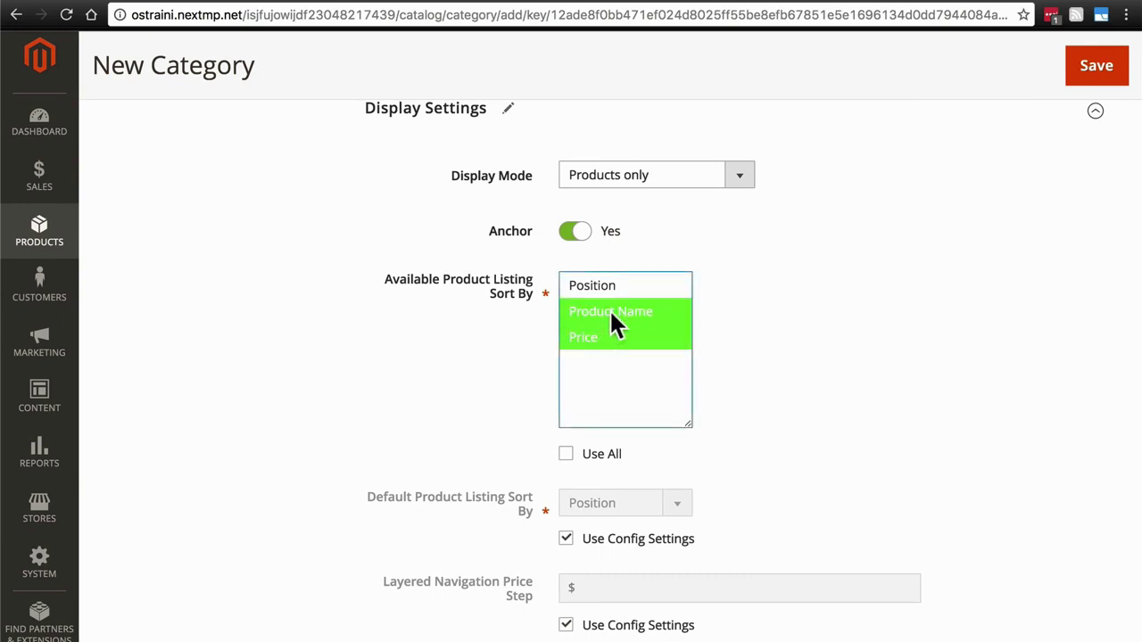
Override the African subcategory's config defaults, setting the default product sort to Product Name and the layered navigation price step to 10.
scroll(428, 390, down, 2)
click(567, 391)
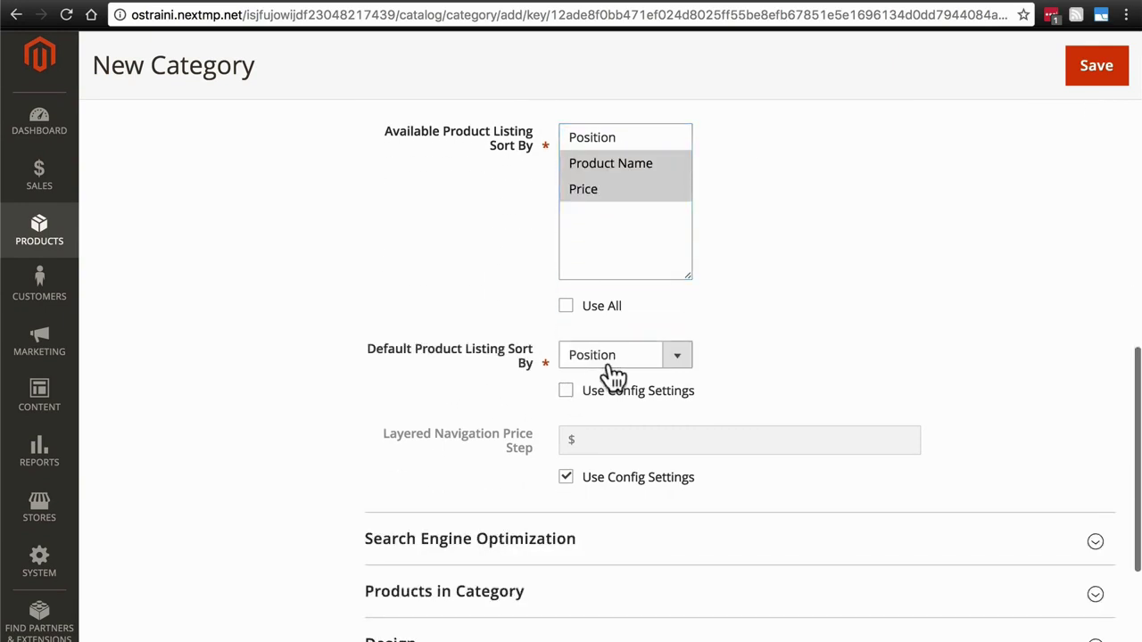
click(613, 374)
click(612, 371)
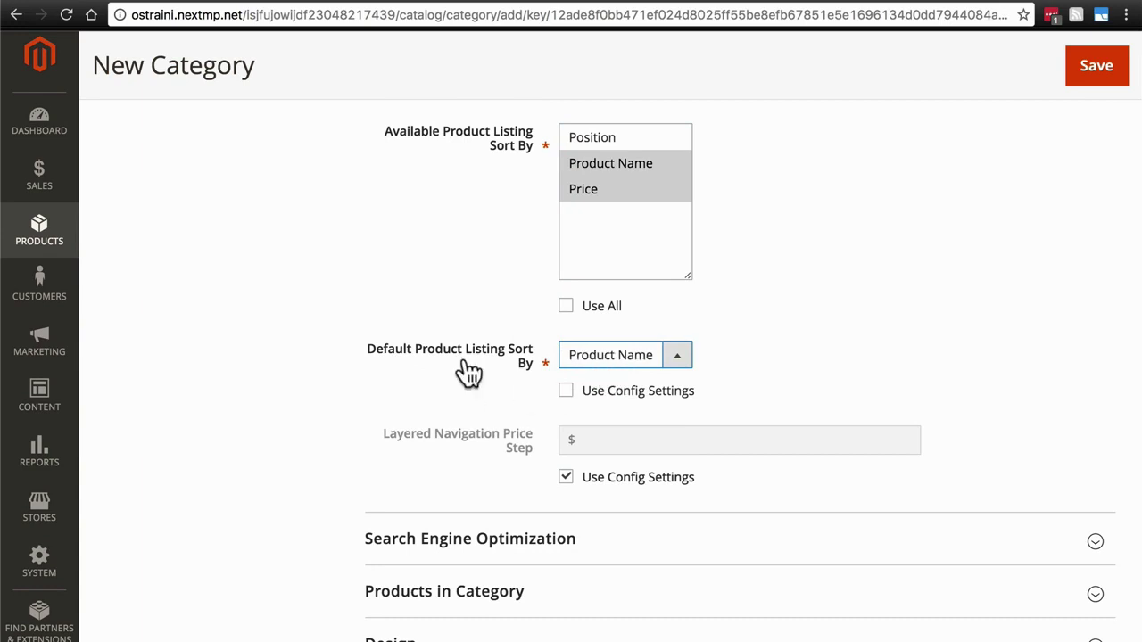
click(566, 477)
click(624, 440)
text(10)
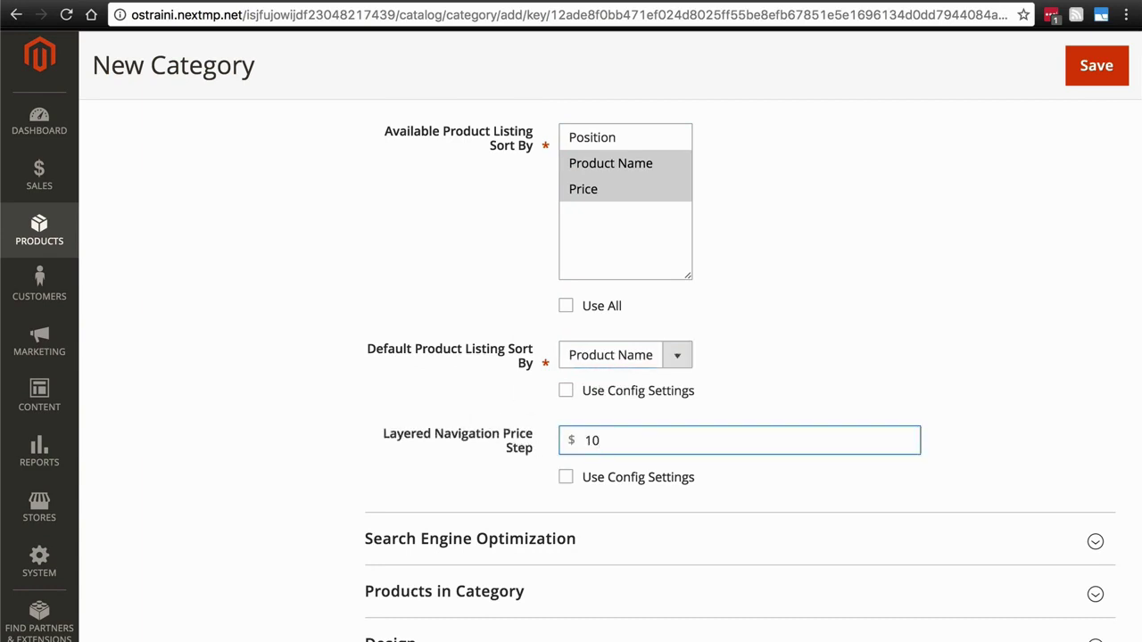
In the search engine optimization settings, enter the URL key african-coffee and the meta title African Coffee.
scroll(466, 436, down, 2)
click(466, 419)
click(609, 486)
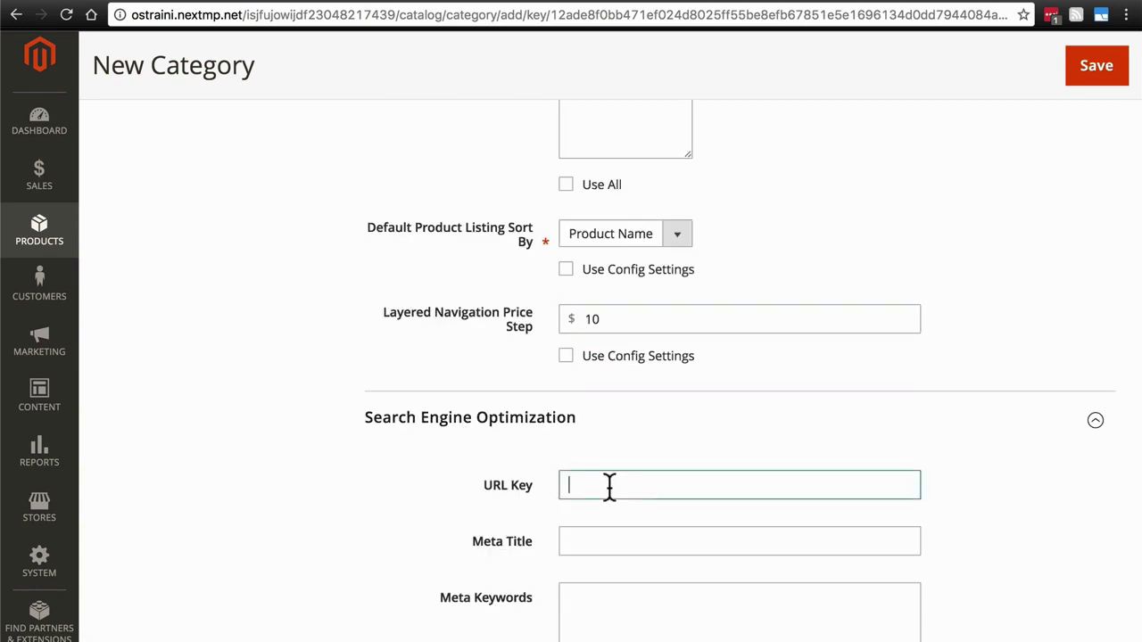
text(african-coffee)
scroll(454, 376, down, 2)
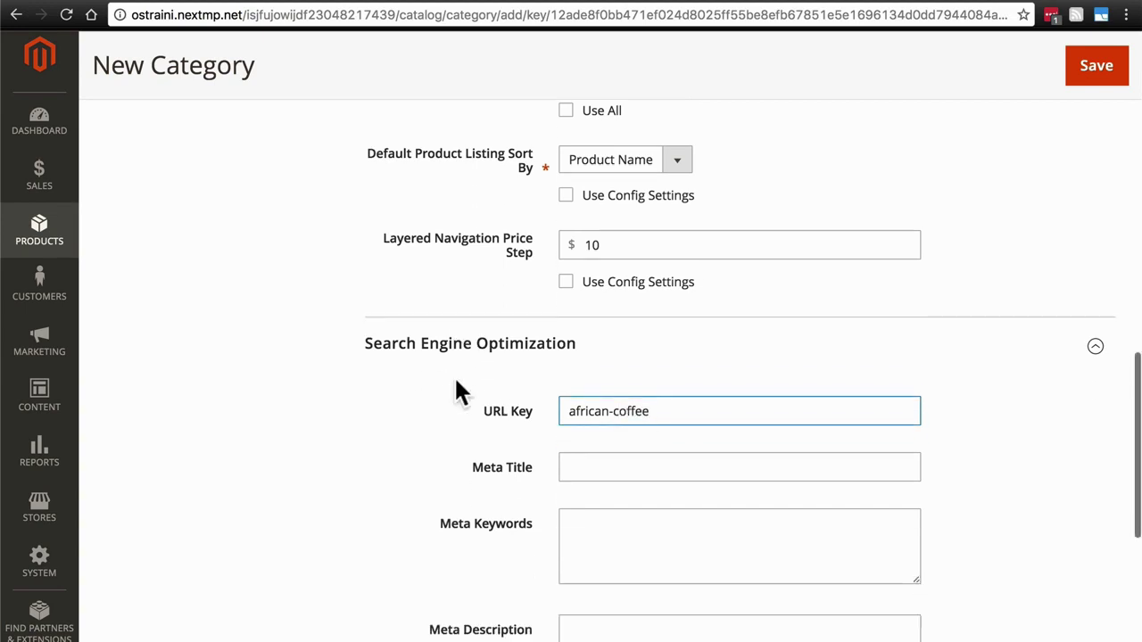
key(Tab)
text(African Coffee)
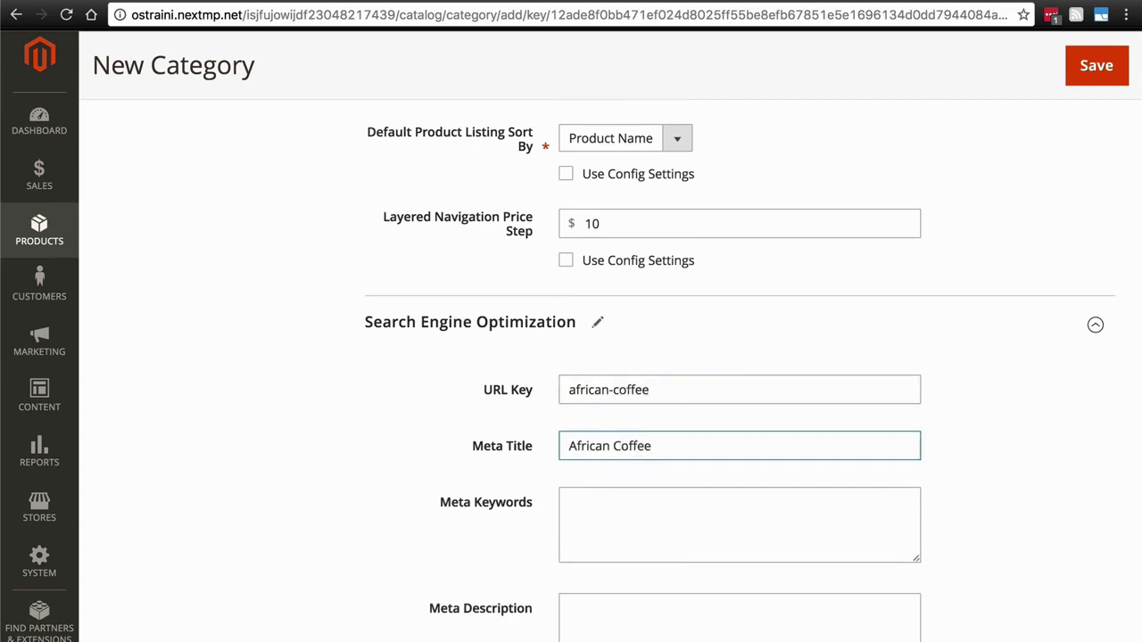
Enter "coffee, African coffee" as the African subcategory's meta keywords.
scroll(462, 412, down, 2)
click(675, 417)
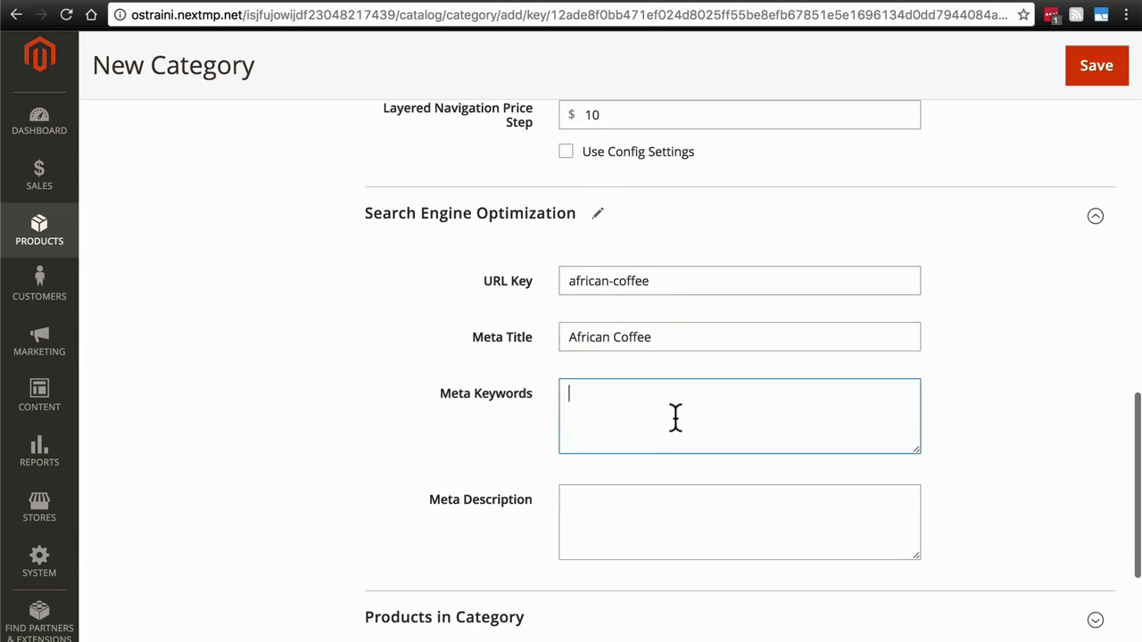
text(coffee, Afr)
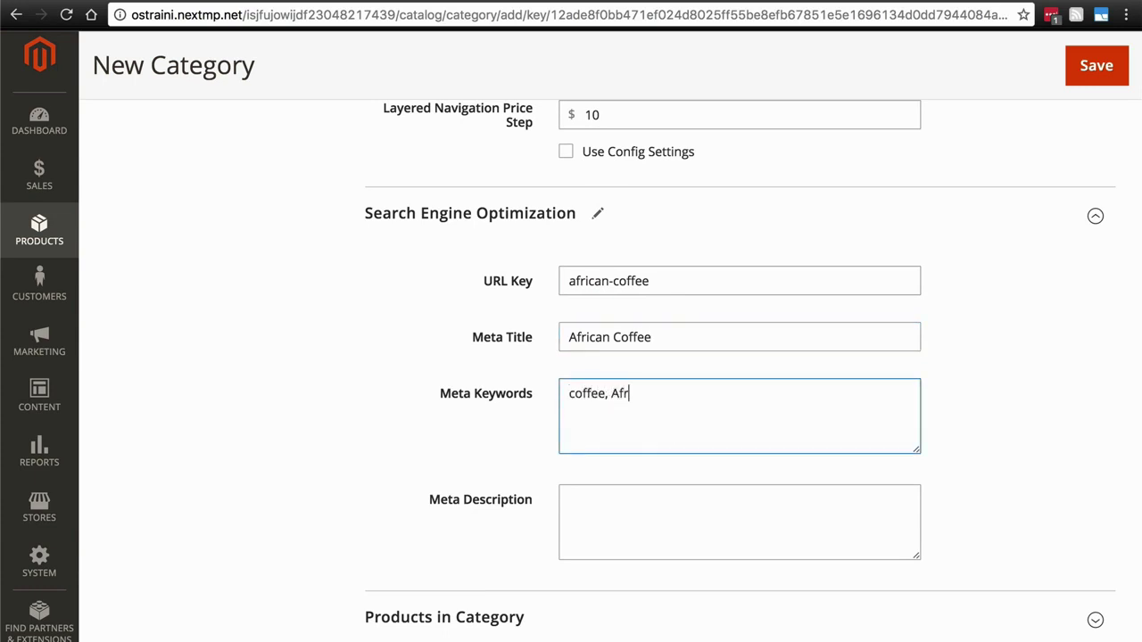
text(ican coffee)
Enter the meta description "The world's finest African coffee." and save the African subcategory.
scroll(520, 443, down, 2)
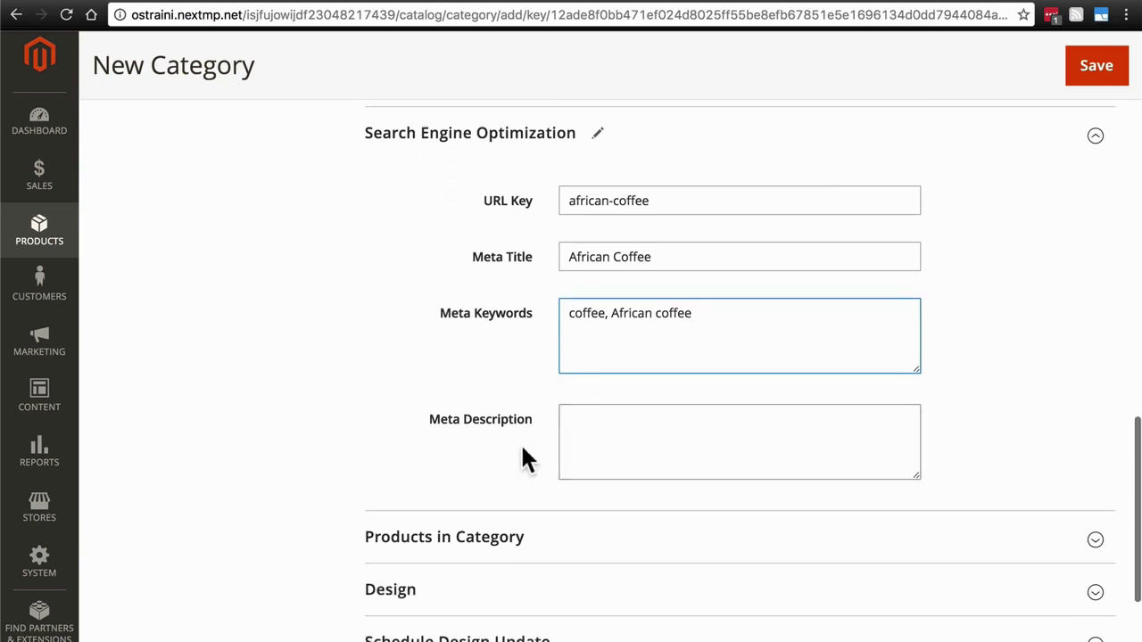
click(689, 458)
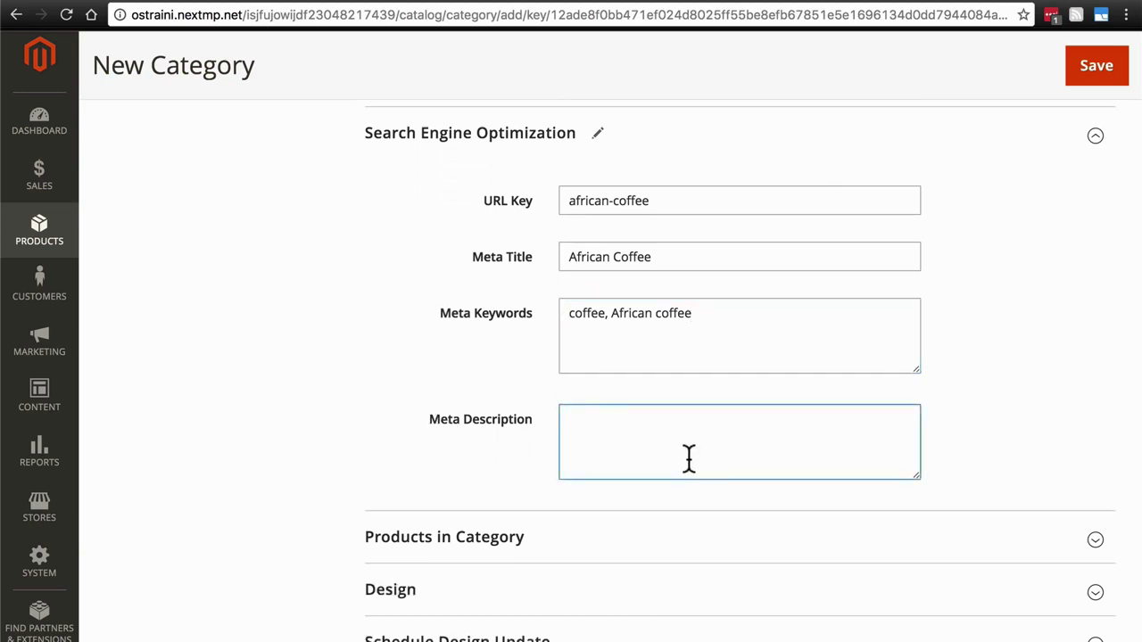
text(The world's finest African coffee.)
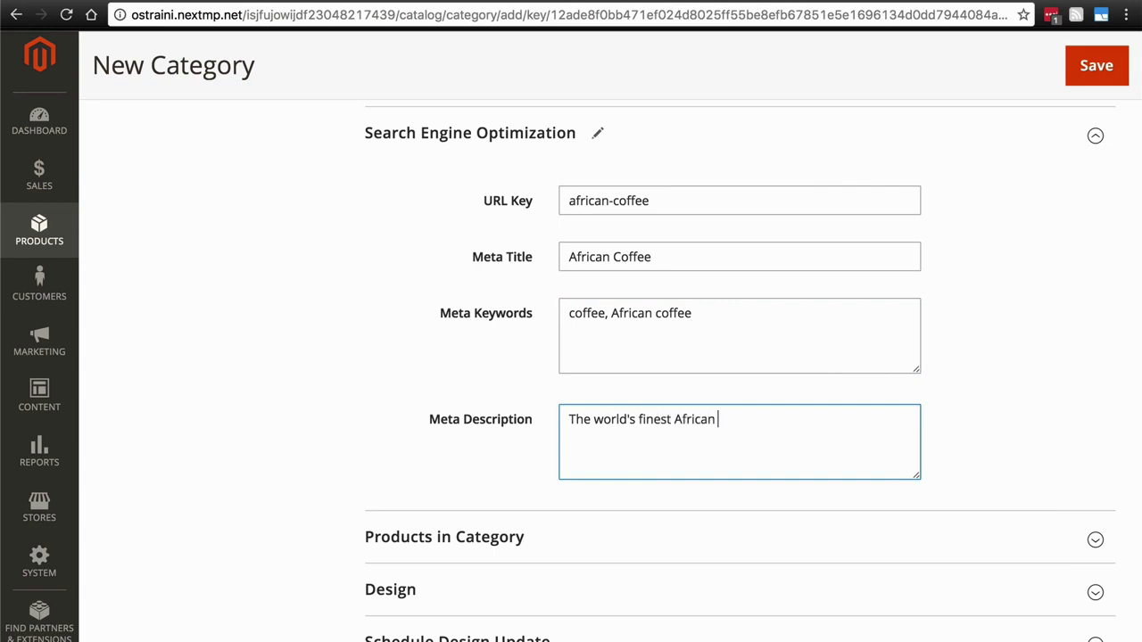
scroll(409, 327, down, 2)
scroll(411, 328, down, 1)
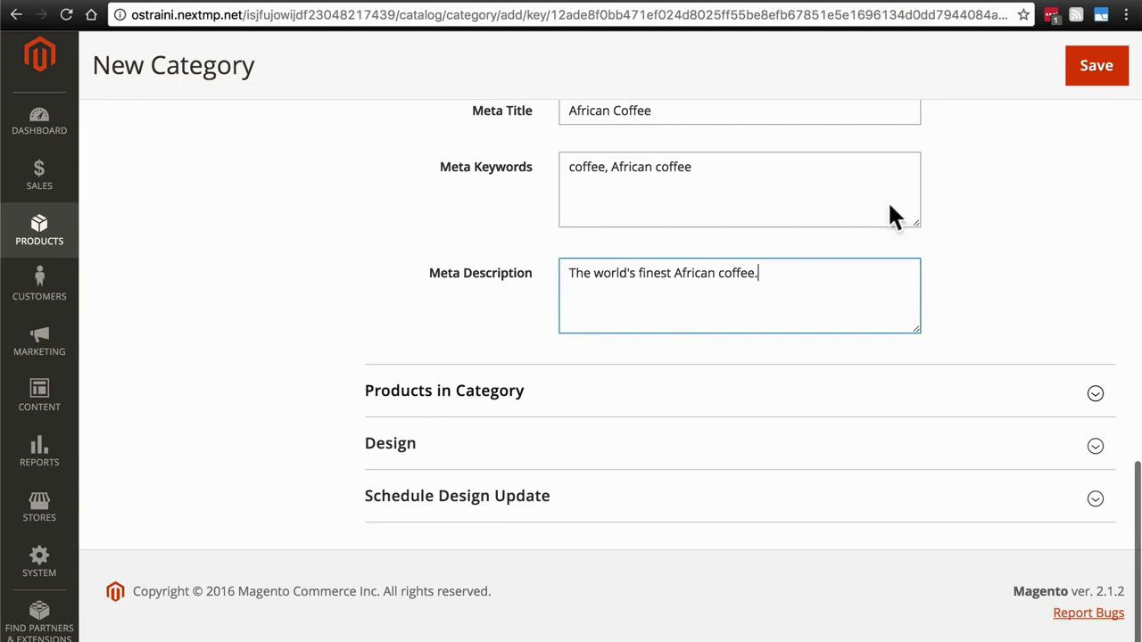
click(1103, 67)
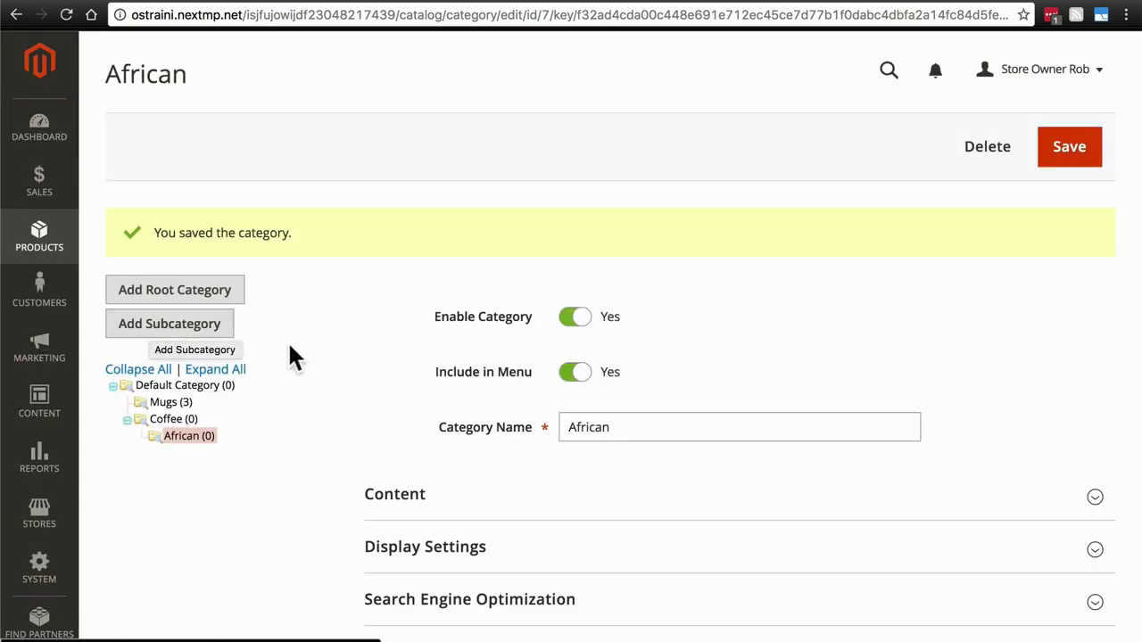
Add another new subcategory under Coffee and name it Indonesian.
click(168, 421)
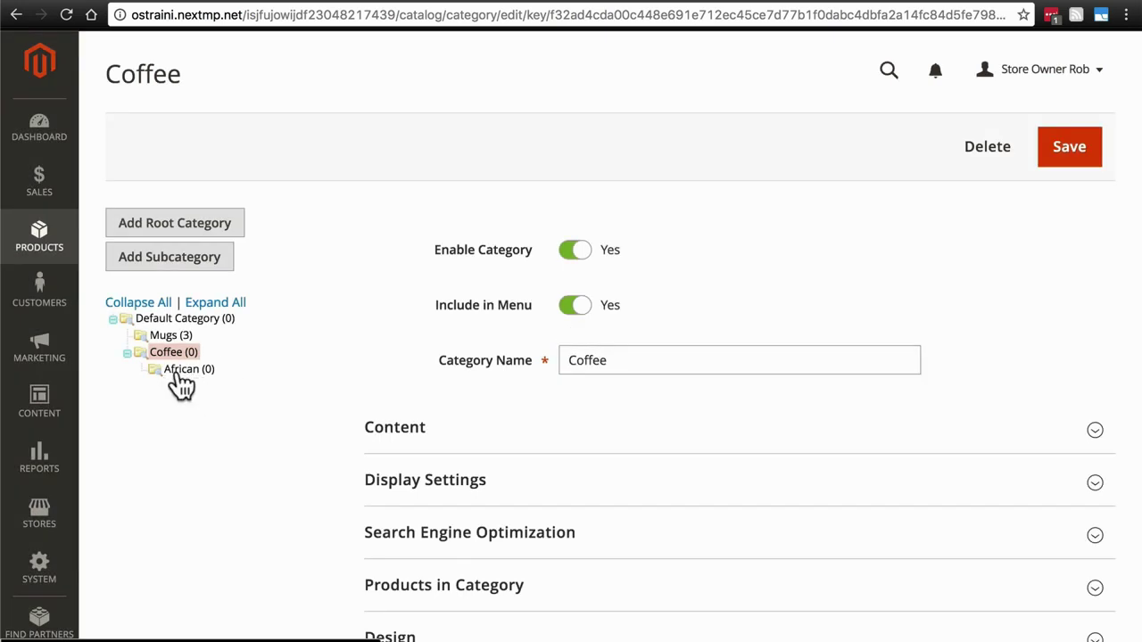
click(183, 269)
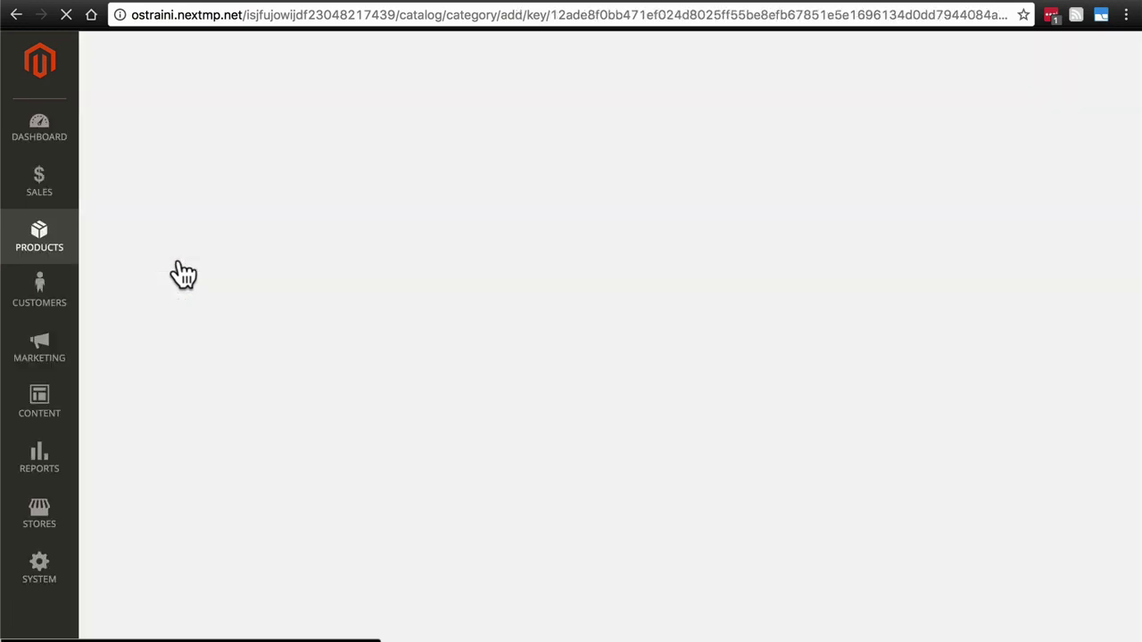
text(Indone)
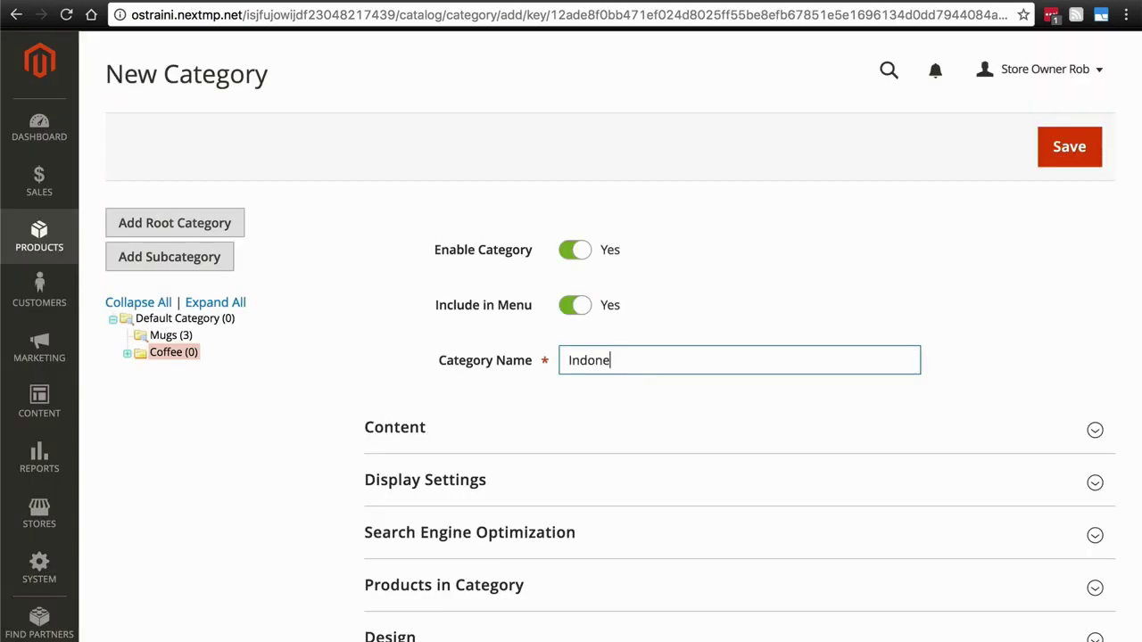
text(sian)
In the Indonesian subcategory's display settings, limit the available product listing sort options to Product Name and Price.
scroll(415, 312, down, 3)
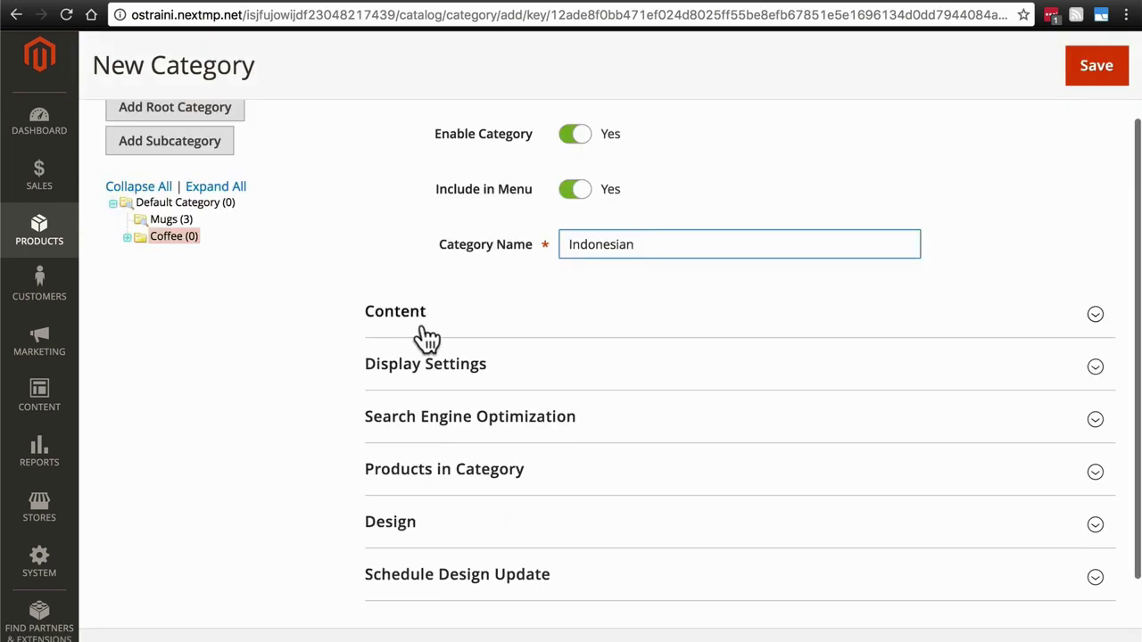
click(440, 379)
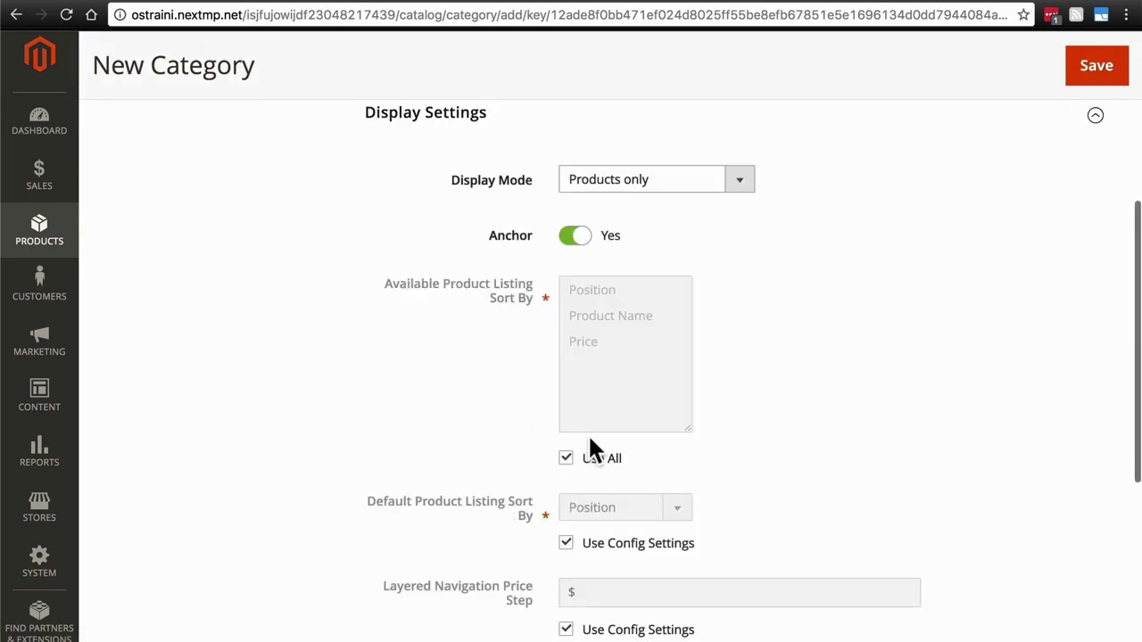
click(567, 459)
click(596, 342)
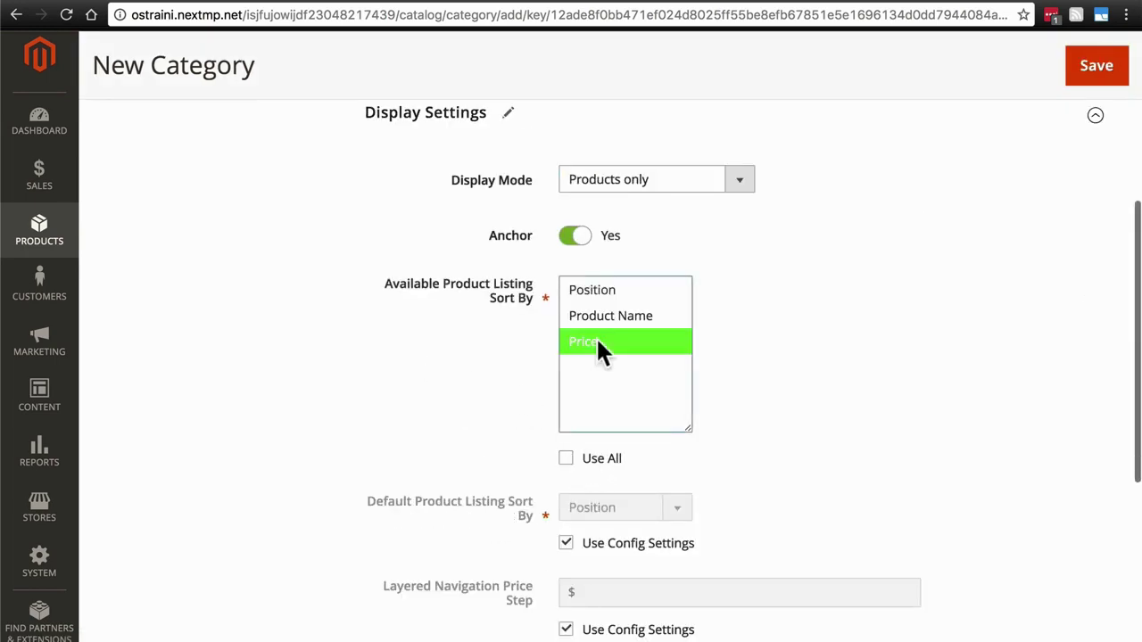
shift+click(603, 316)
Override the Indonesian subcategory's config defaults, setting the default product sort to Product Name and the layered navigation price step to 10.
scroll(470, 355, down, 3)
click(565, 416)
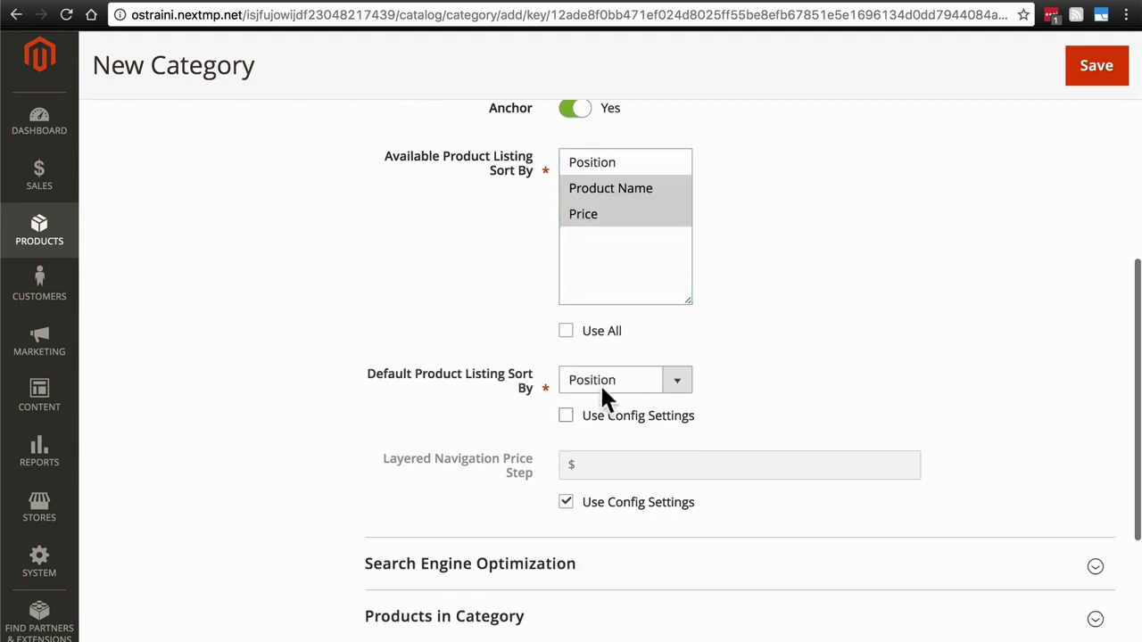
click(615, 381)
click(612, 396)
click(576, 502)
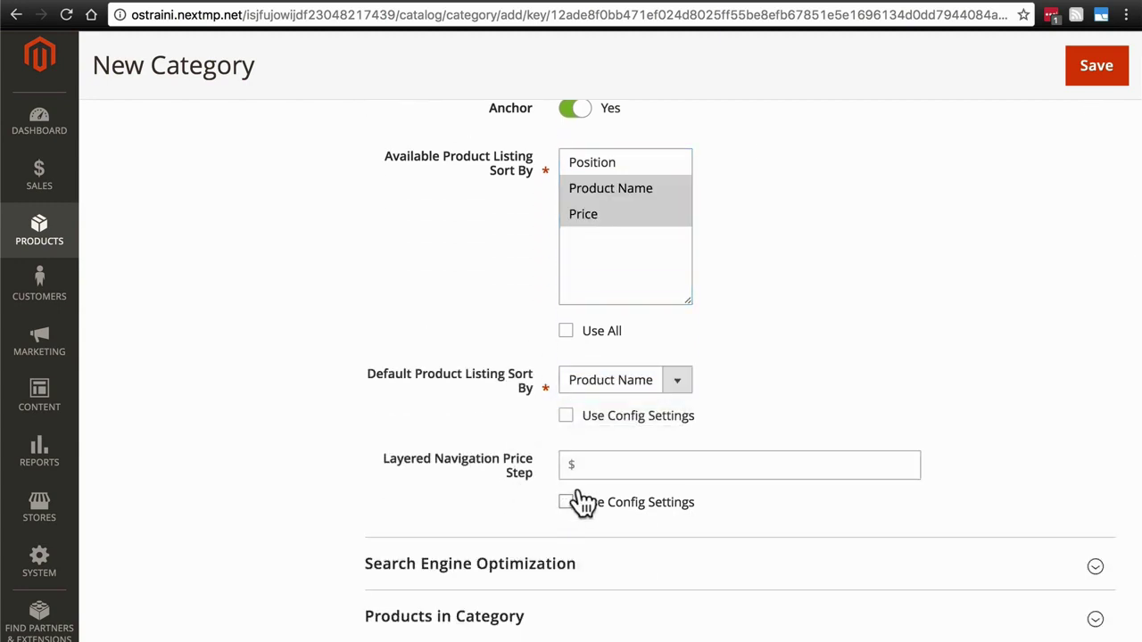
click(612, 465)
text(10)
In the search engine optimization settings, enter the URL key indonesian-coffee and the meta title Indonesian Coffee.
scroll(428, 348, down, 3)
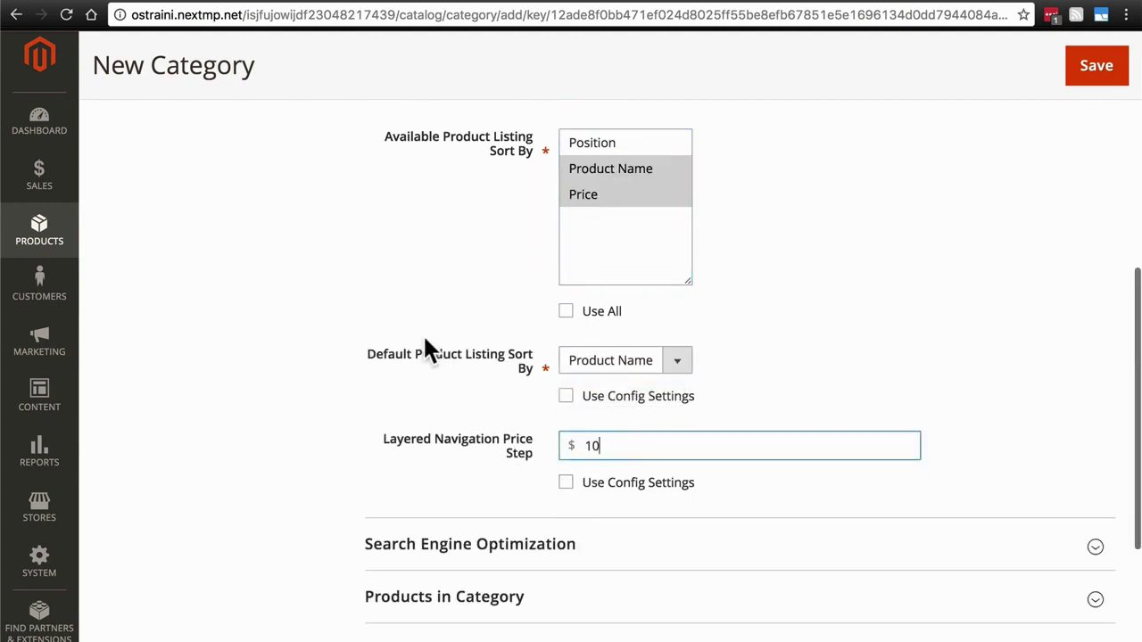
click(443, 355)
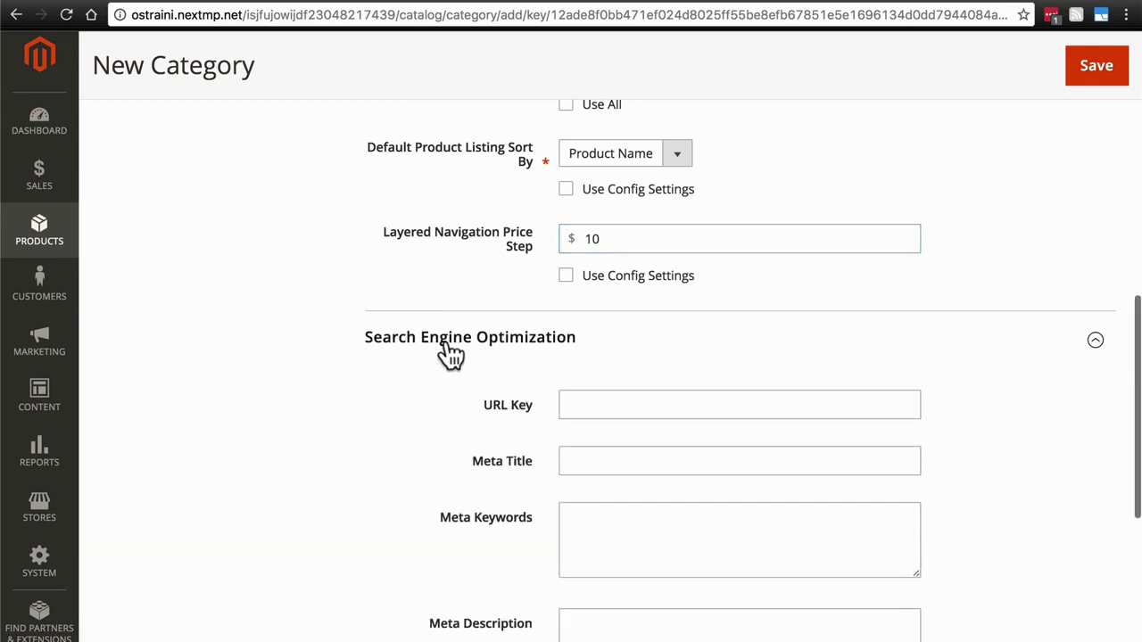
click(645, 403)
text(indo)
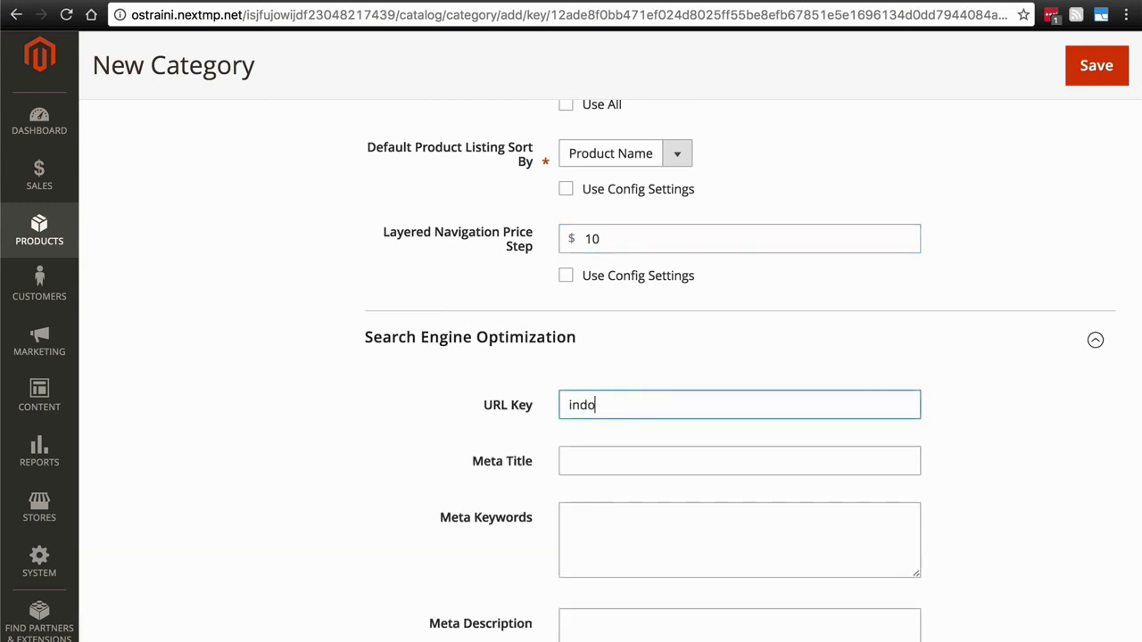
text(nesian-coffee)
click(624, 459)
text(Indo)
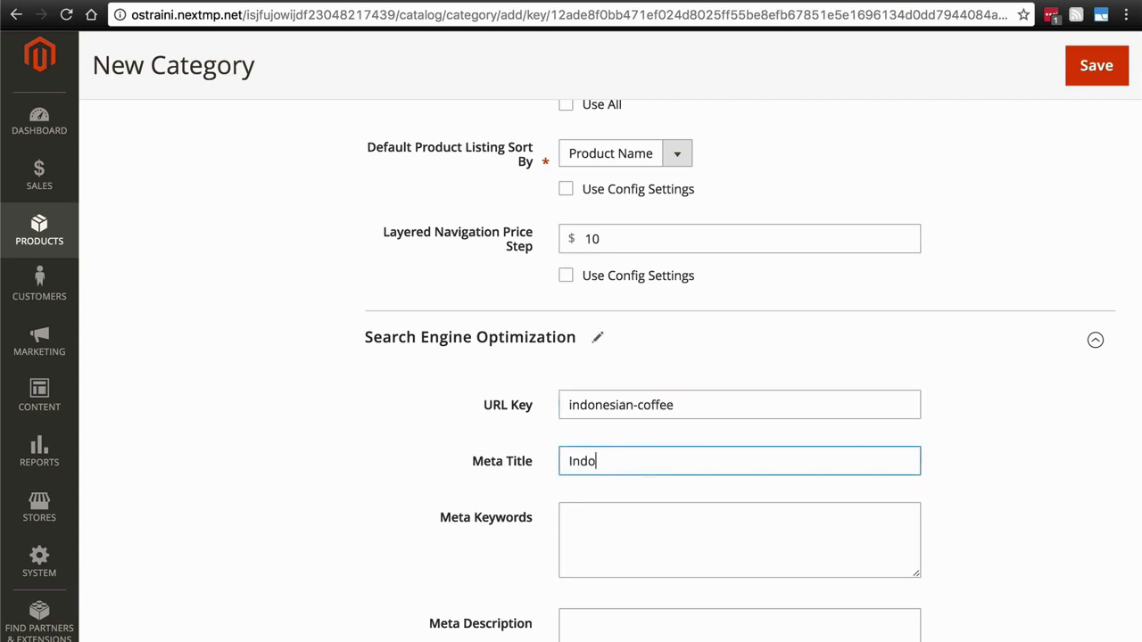
text(nesian Coffee)
Enter "coffee, Indonesian coffee" as the Indonesian subcategory's meta keywords.
scroll(434, 423, down, 3)
click(635, 436)
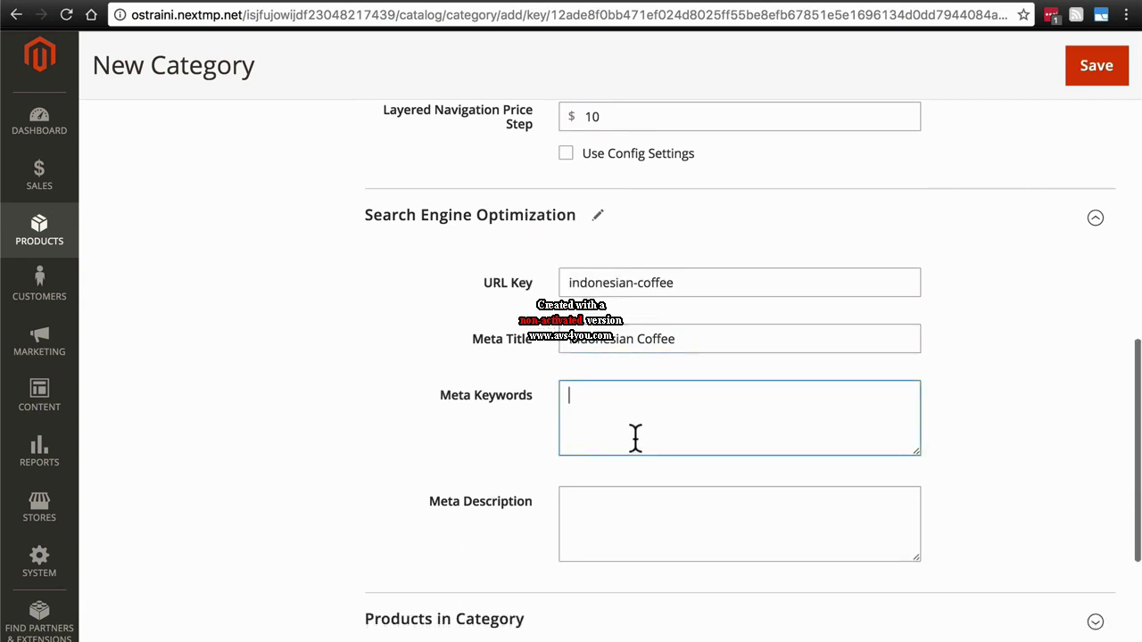
text(coff)
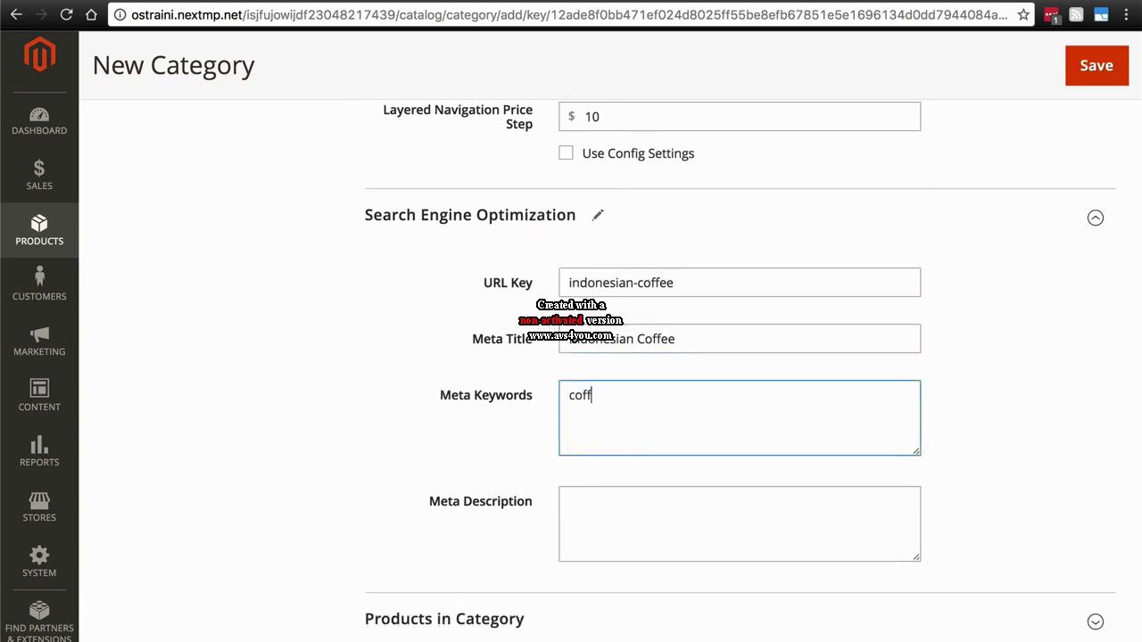
text(ee, Indonesian coffee)
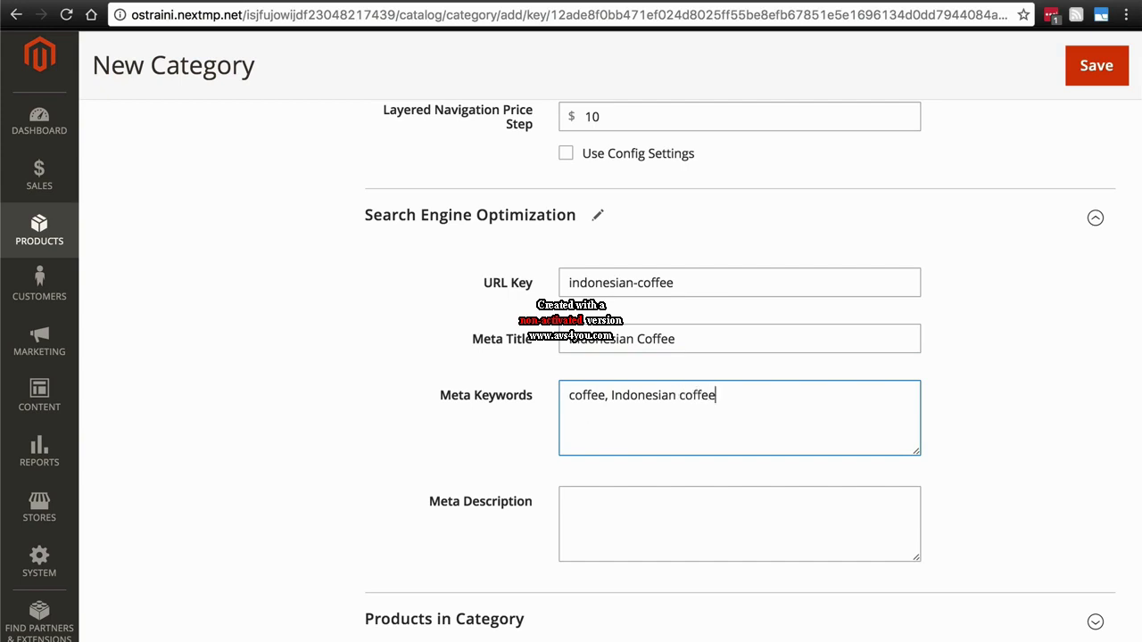
Enter the meta description "The world's finest Indonesian coffee." and save the Indonesian subcategory.
scroll(434, 505, down, 1)
click(639, 504)
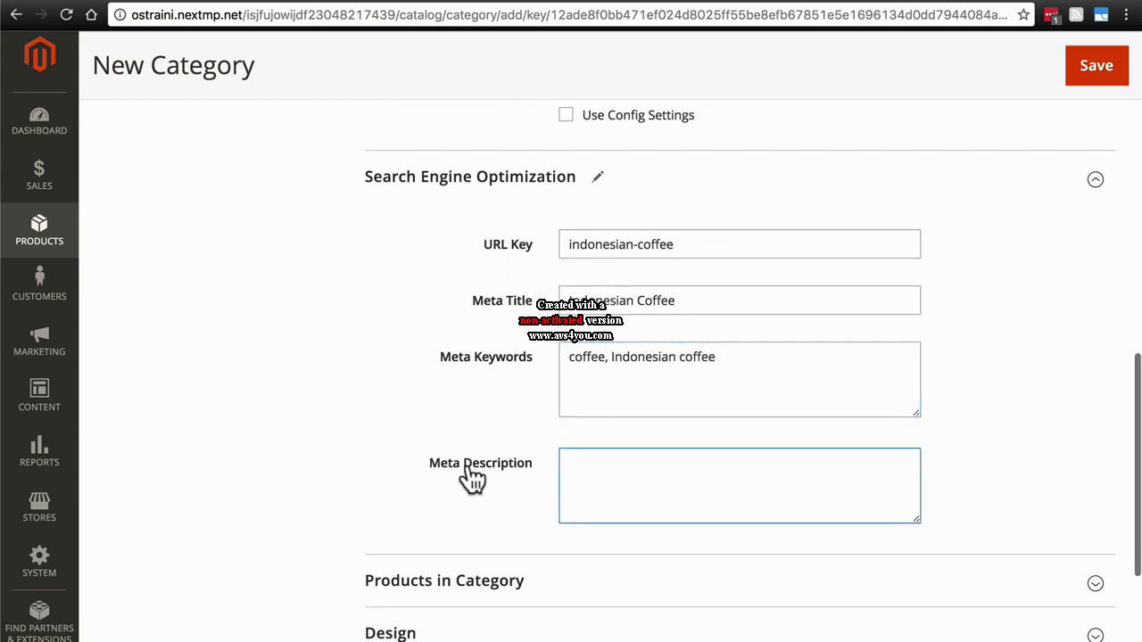
text(The world)
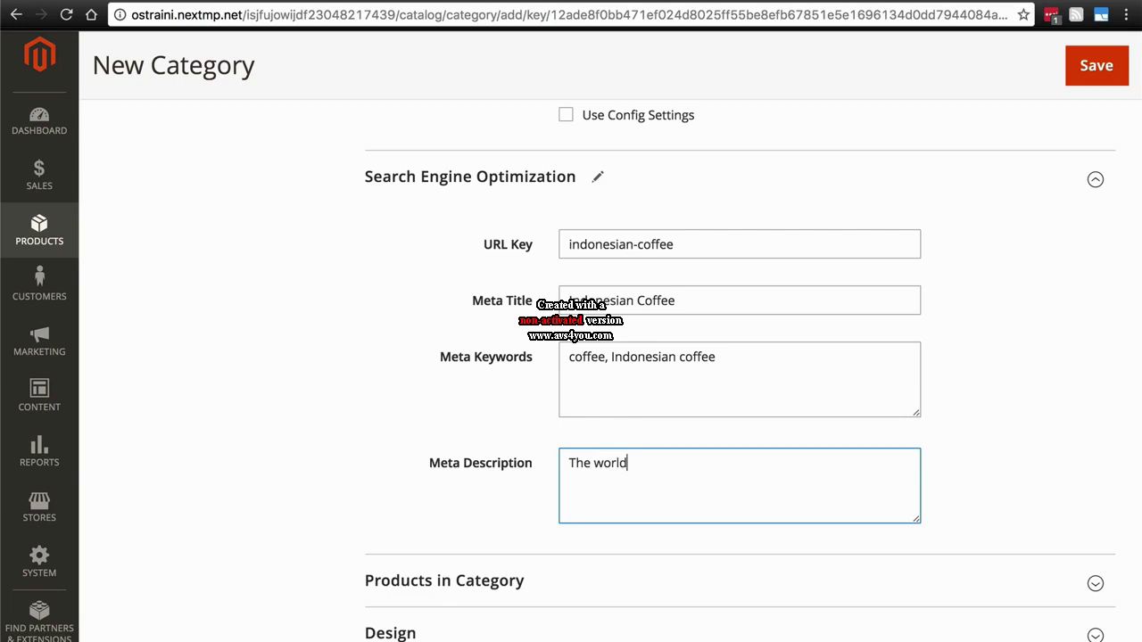
text('s finest Indones)
key(BackSpace)
text(esian coffee.)
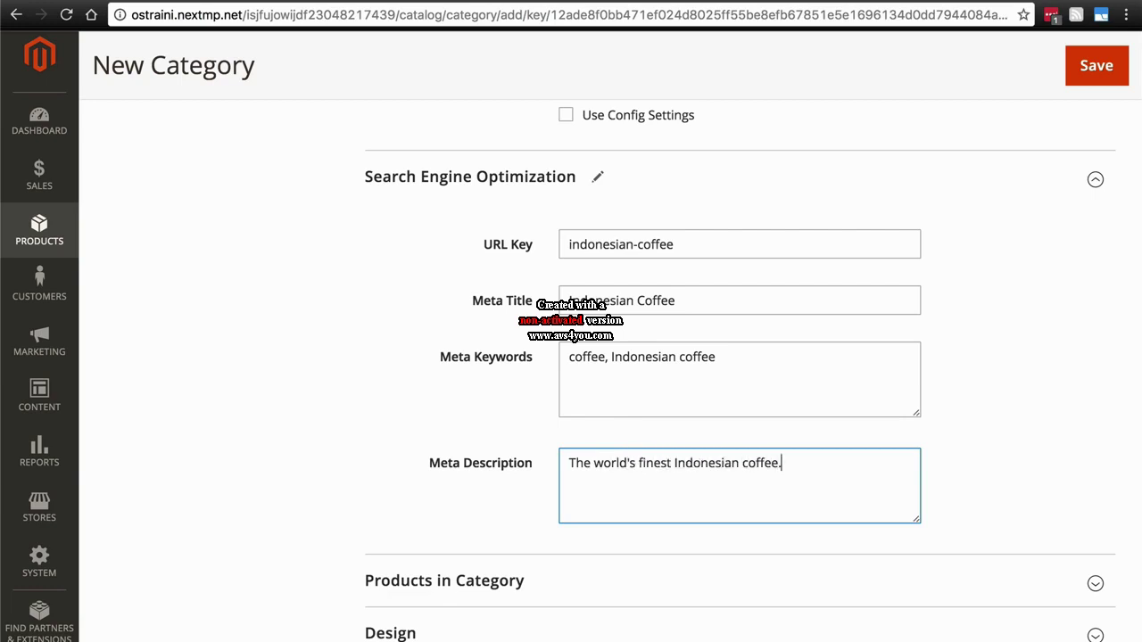
click(1083, 75)
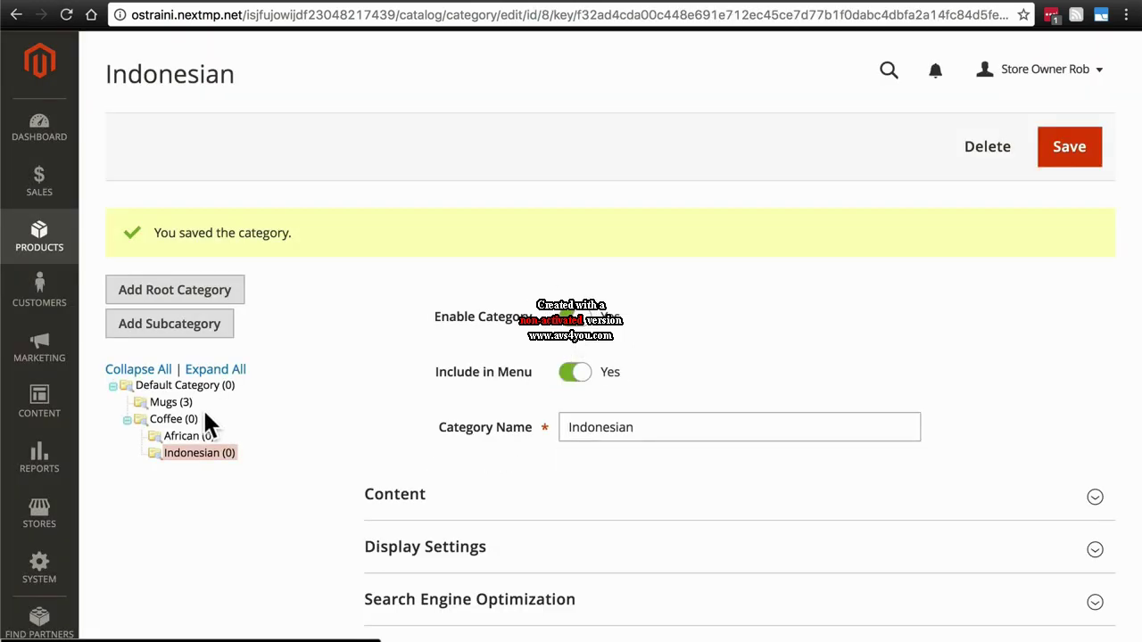
Add a new subcategory under the Coffee category and name it Blended.
click(175, 422)
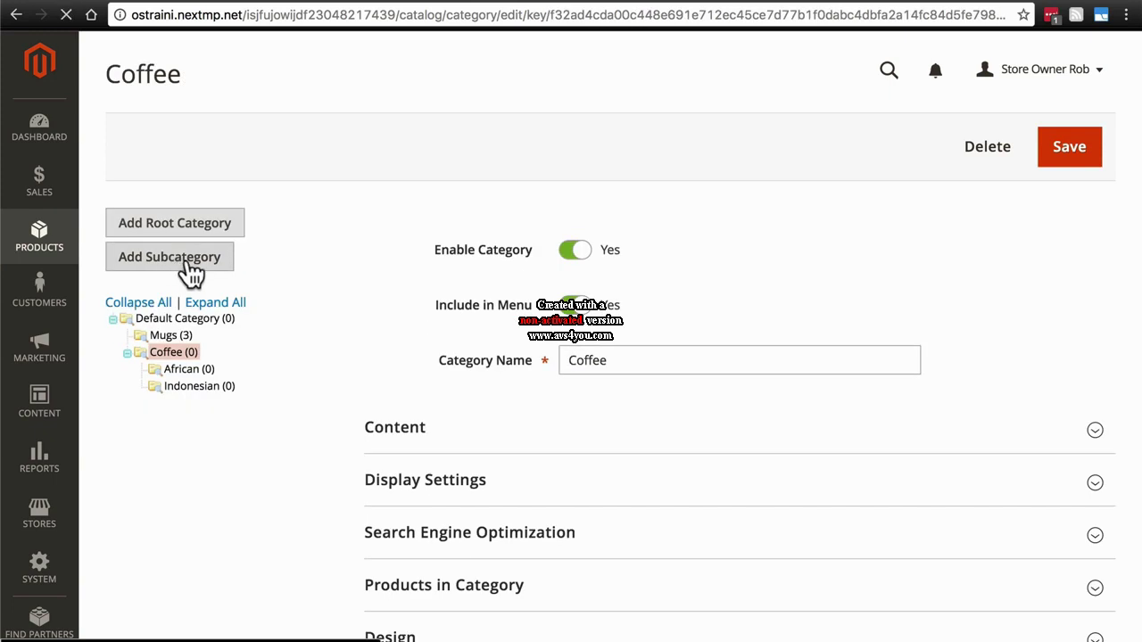
click(192, 272)
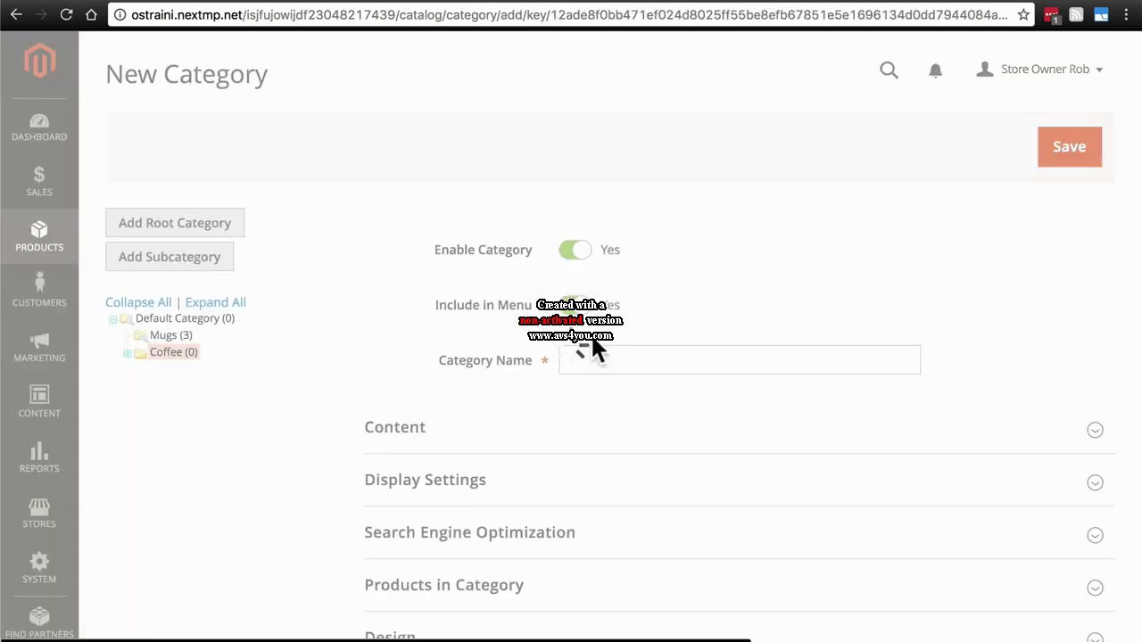
click(602, 363)
text(Blended)
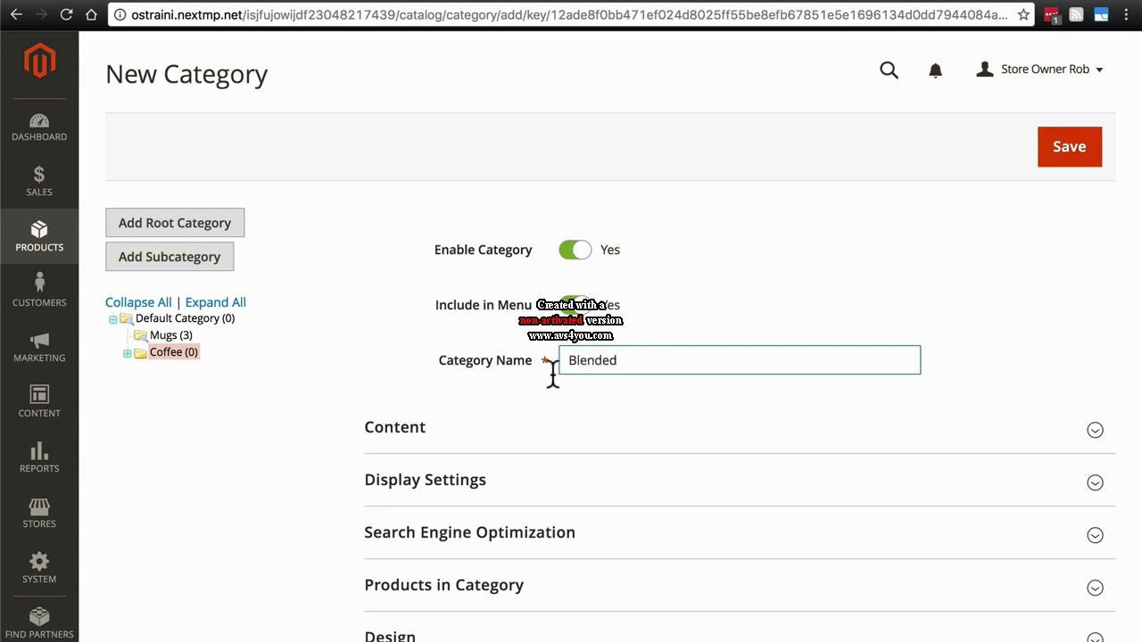
In the Blended subcategory's display settings, override the use-all default and limit the available product sorting to Product Name and Price.
scroll(339, 344, down, 3)
click(419, 343)
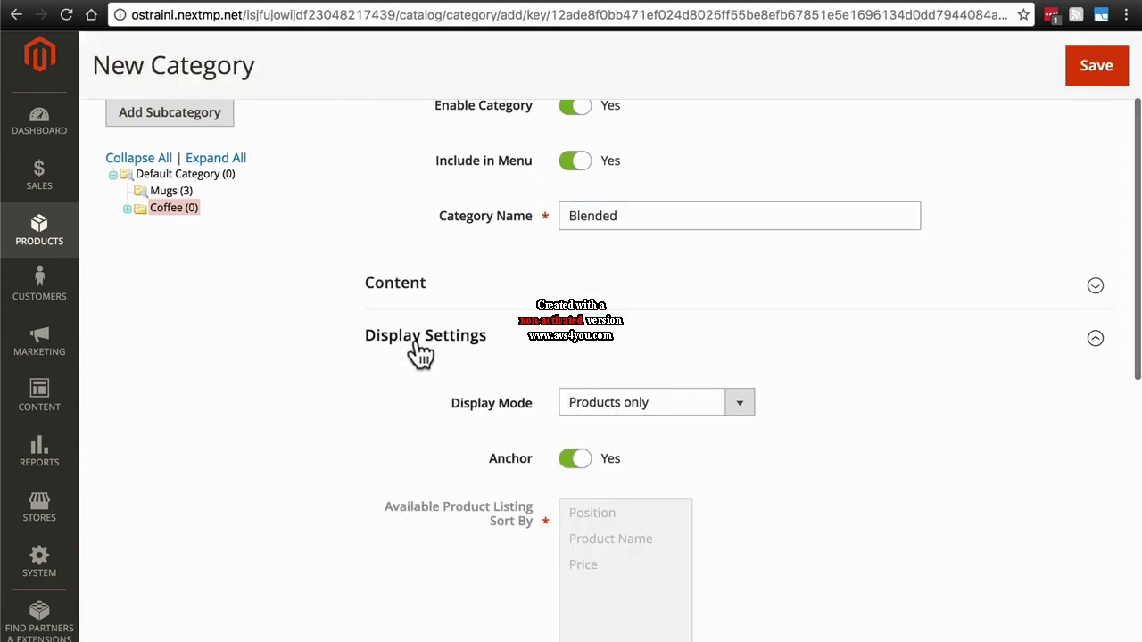
scroll(415, 352, down, 4)
click(566, 496)
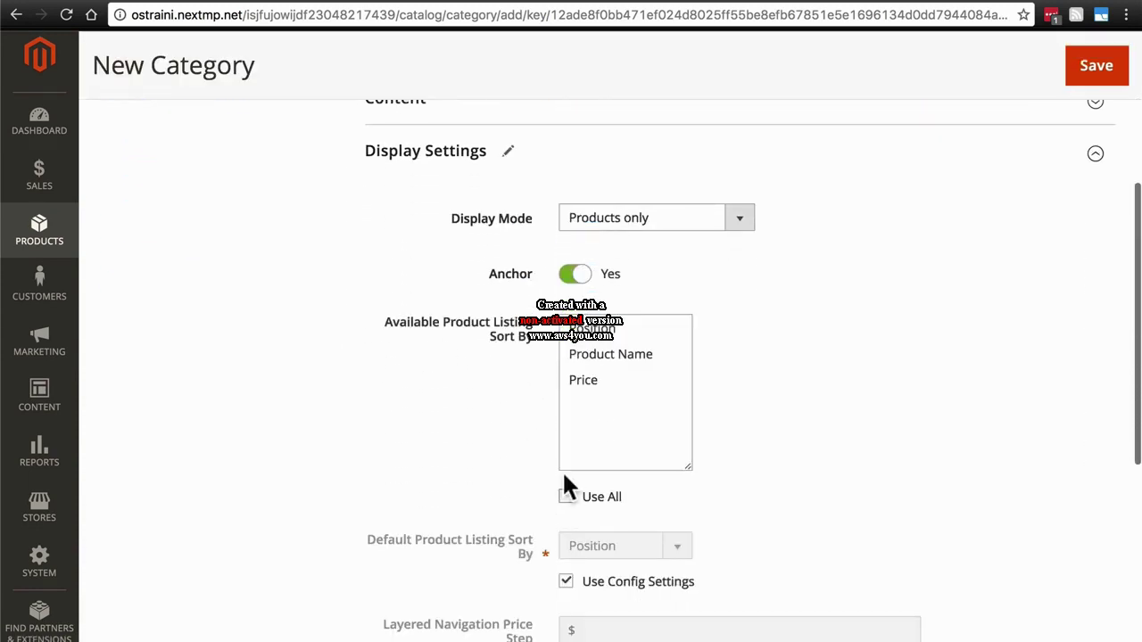
click(599, 379)
shift+click(615, 354)
Override the Blended subcategory's config defaults, setting the default product sort to Product Name and the layered navigation price step to 10.
scroll(497, 385, down, 4)
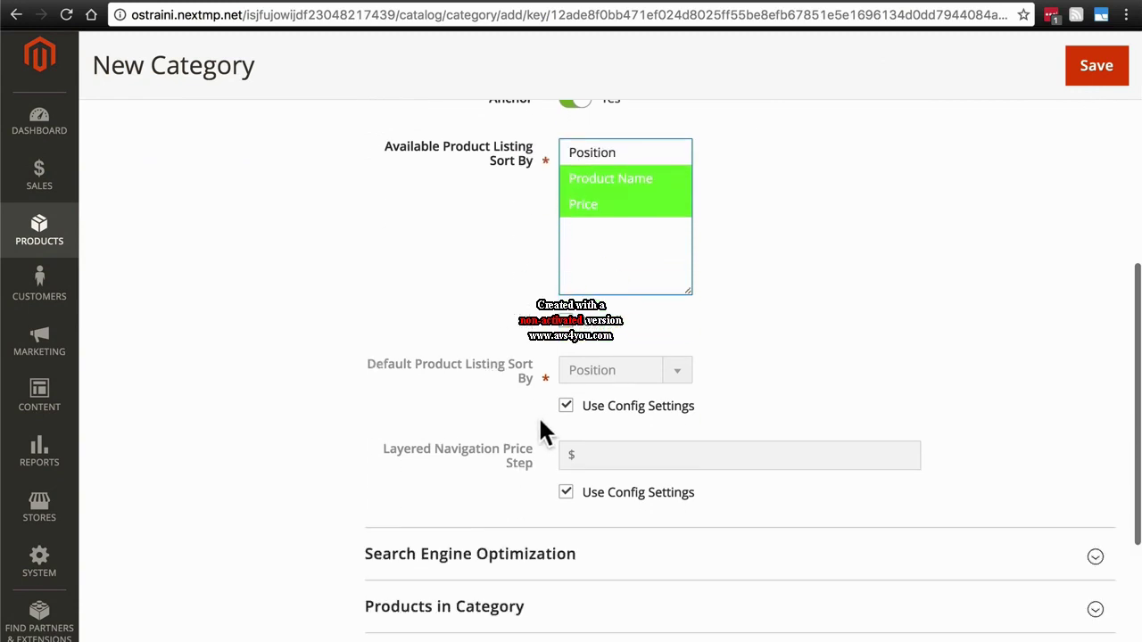
click(565, 405)
click(592, 371)
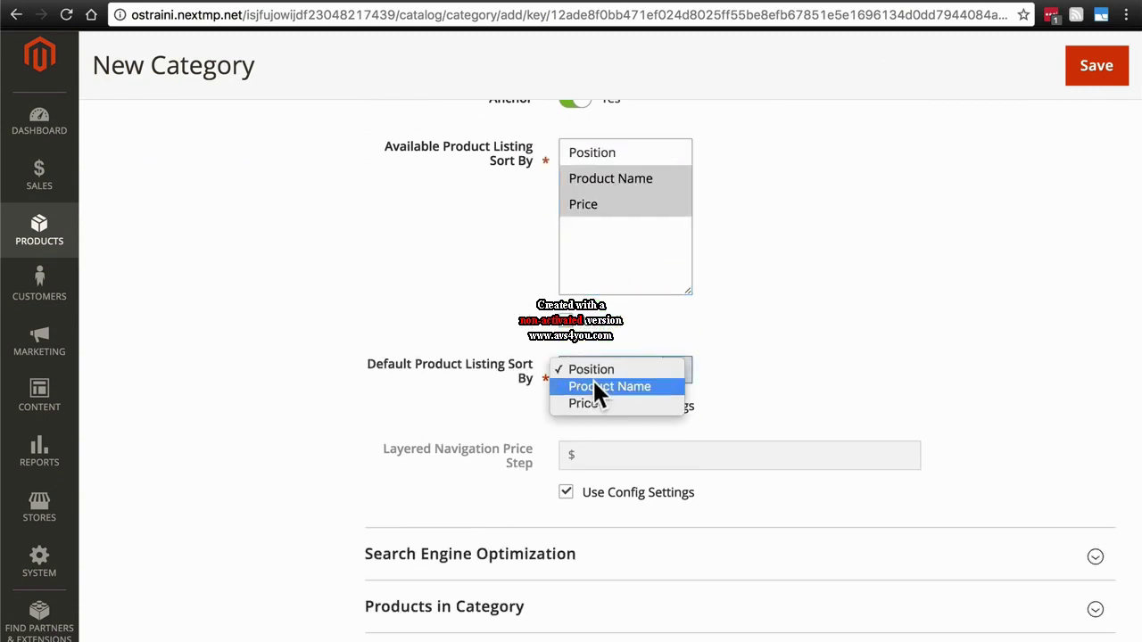
click(595, 383)
scroll(553, 357, down, 3)
click(566, 370)
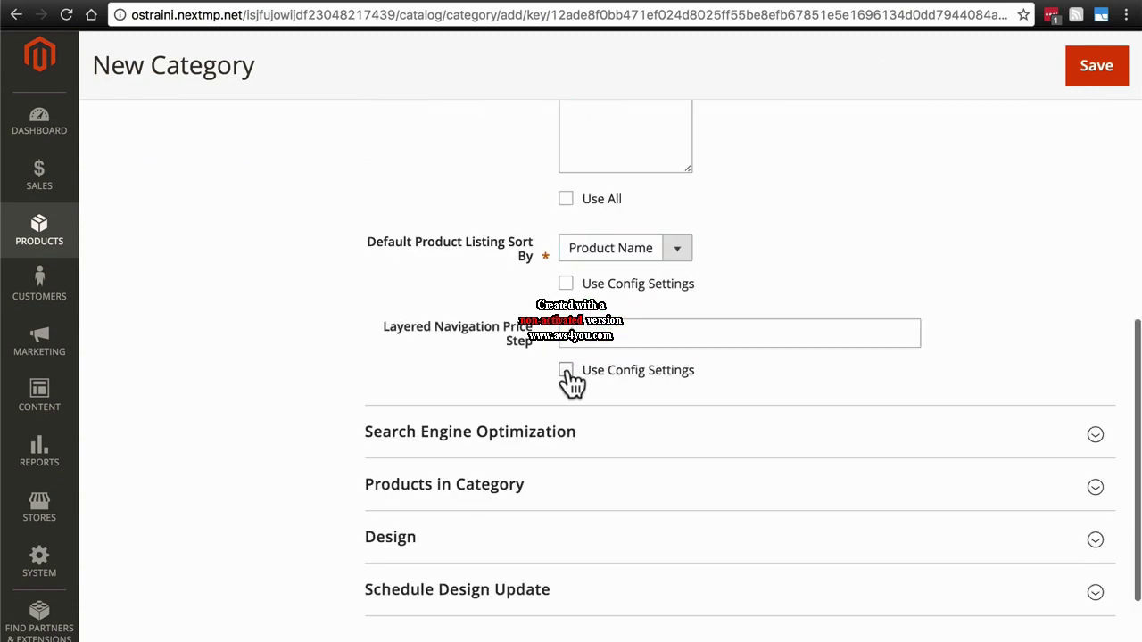
click(612, 337)
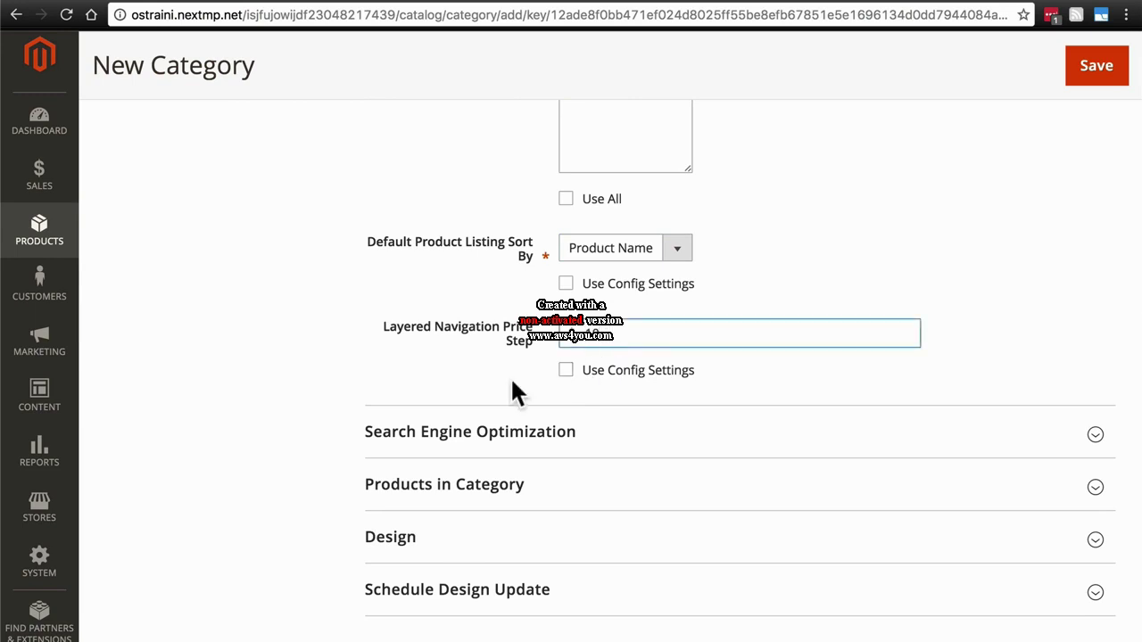
text(10)
In the Blended subcategory's search engine optimization settings, enter the URL key blended-coffee and the meta title Blended Coffee.
scroll(512, 392, down, 2)
click(435, 361)
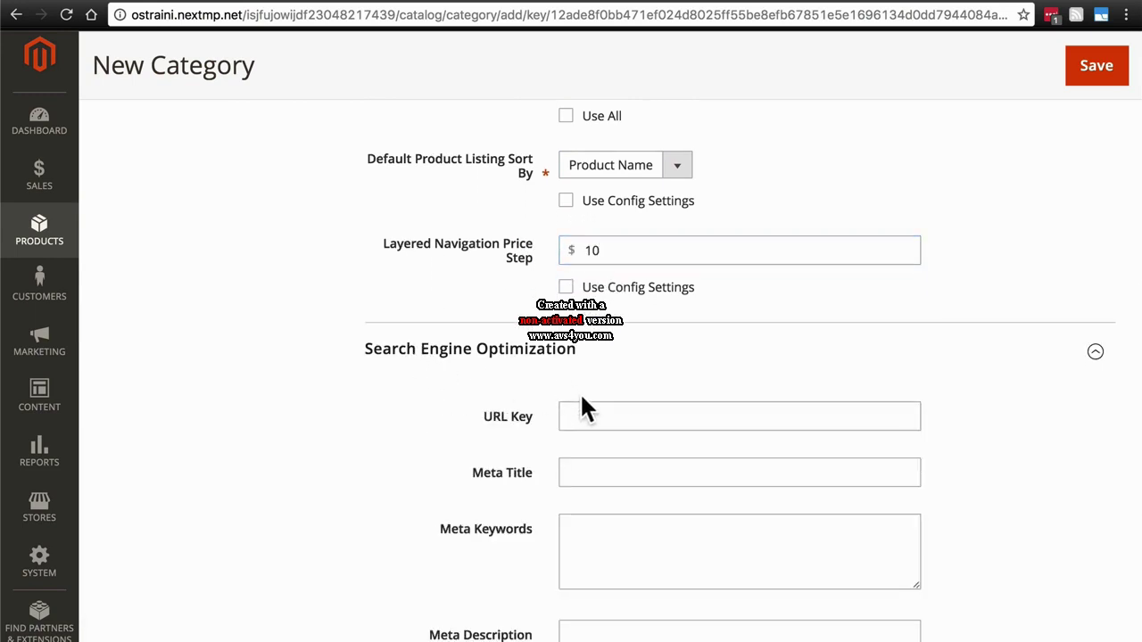
click(596, 416)
text(ble)
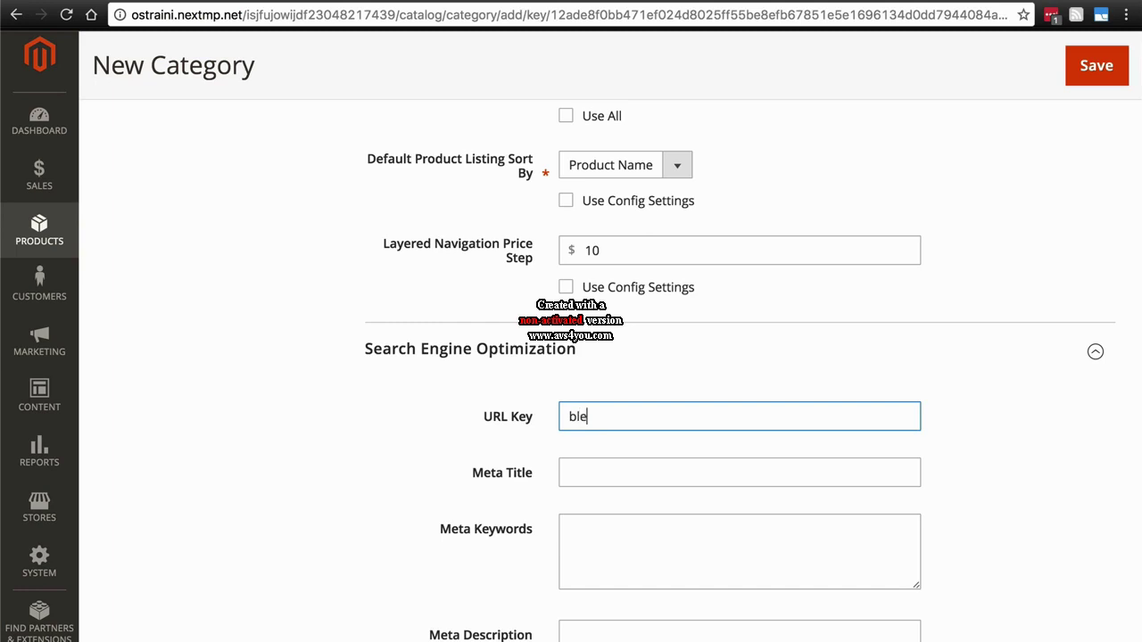
text(nded-coffee)
click(584, 475)
text(Blended)
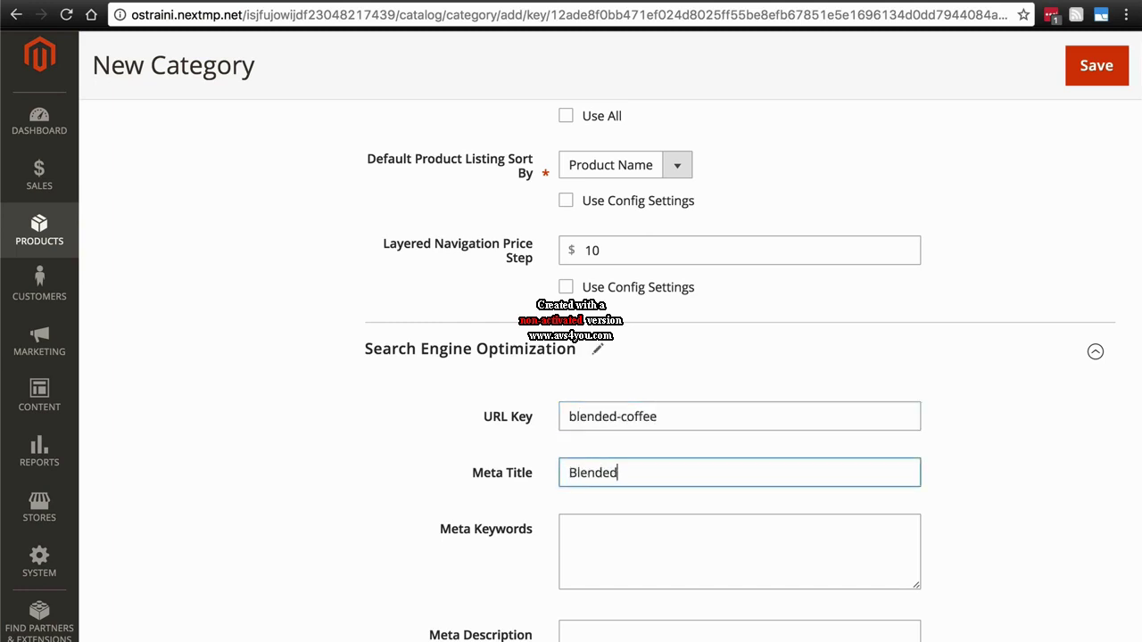
text( Coffee)
Enter "coffee, blended coffee" as the Blended subcategory's meta keywords.
scroll(638, 481, down, 2)
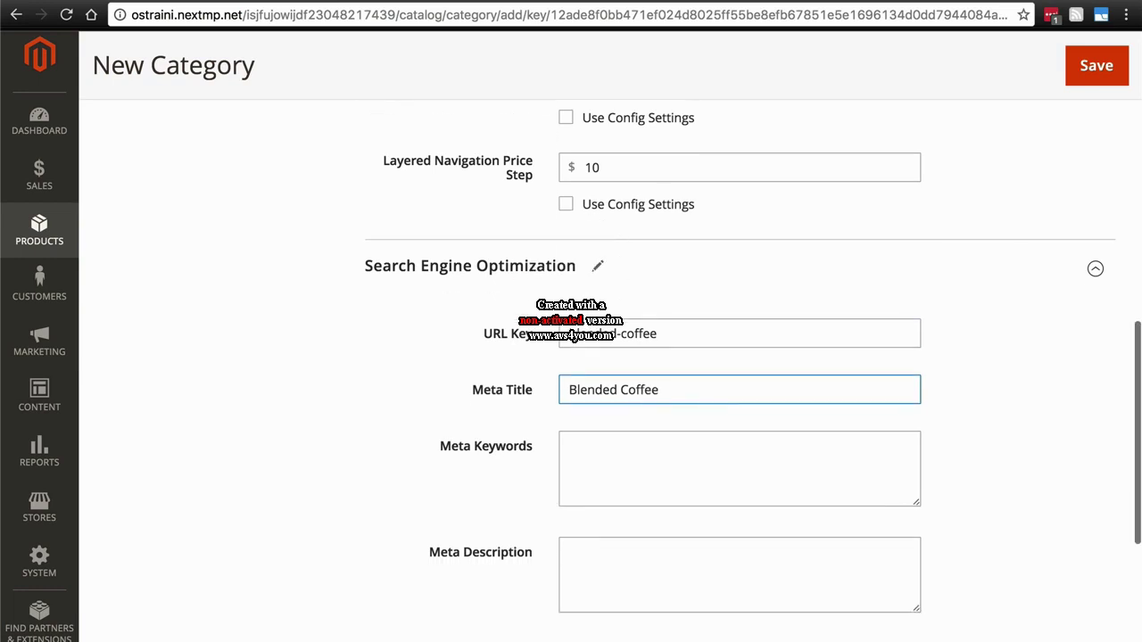
click(637, 485)
text(coffee,)
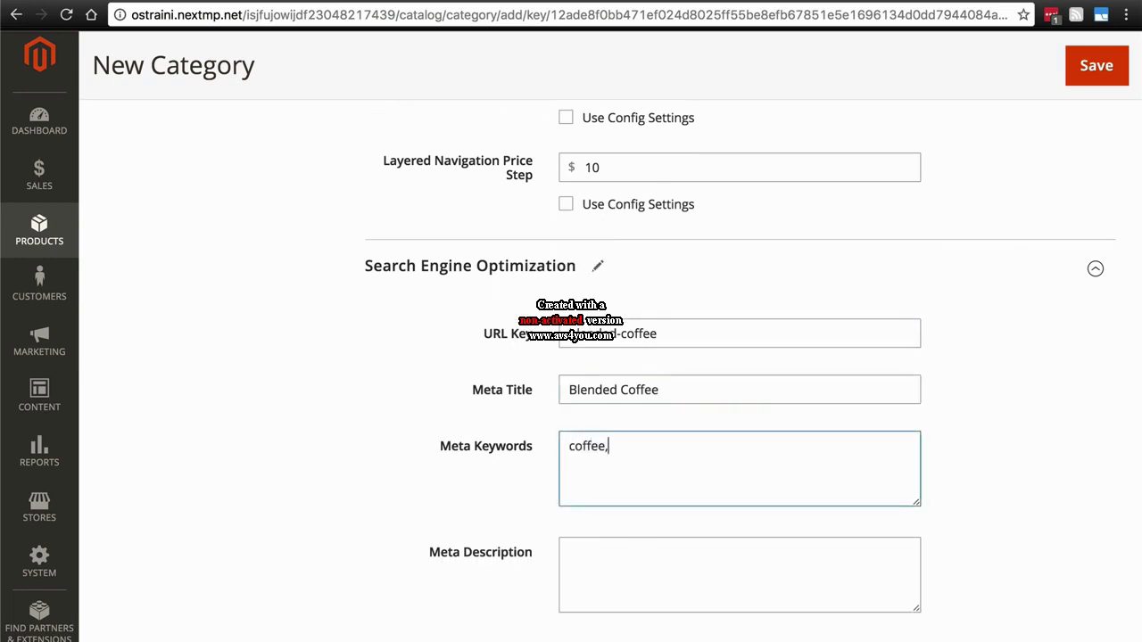
text( blended coffee)
Enter the meta description "Blended coffee made from some of the world's best coffee." and save the Blended subcategory.
click(635, 576)
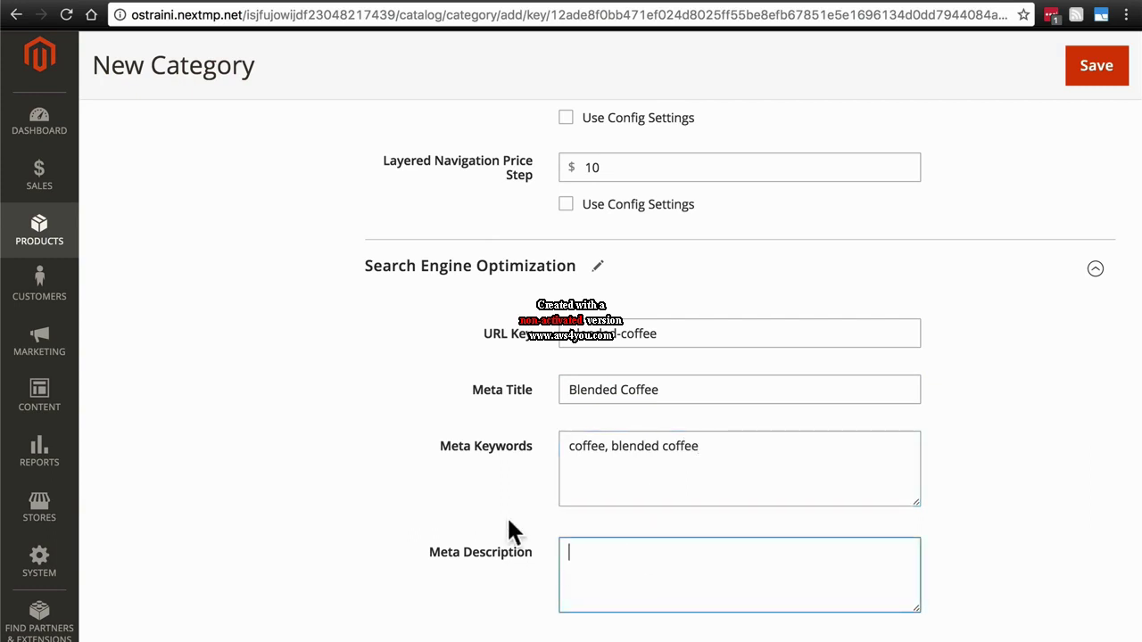
scroll(490, 496, down, 3)
text(Blended c)
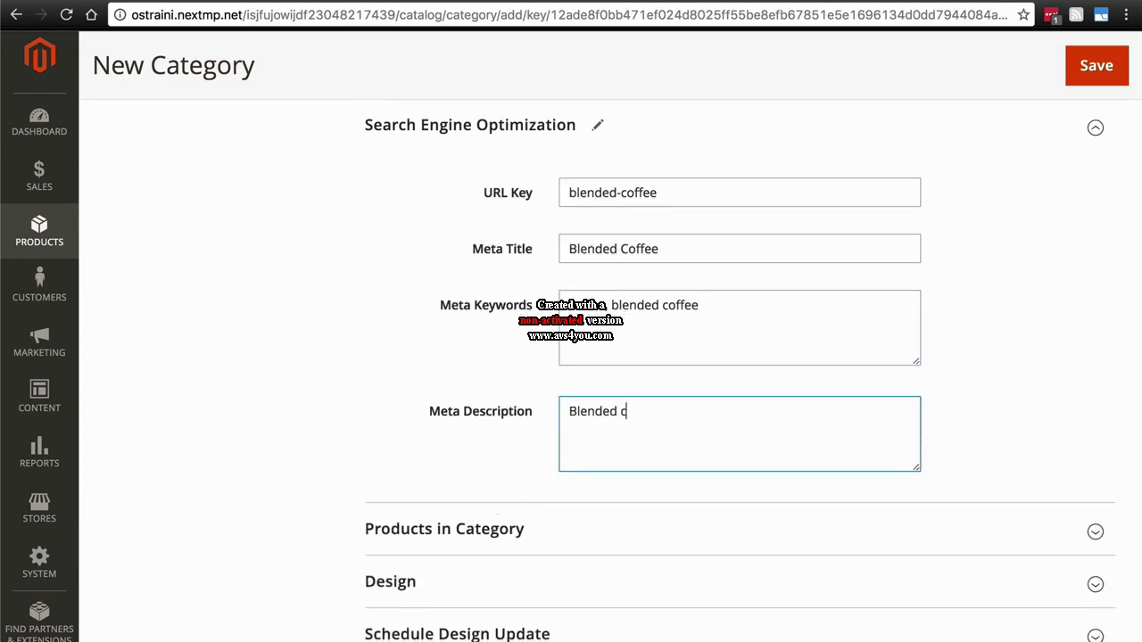
text(offee made from some of the world)
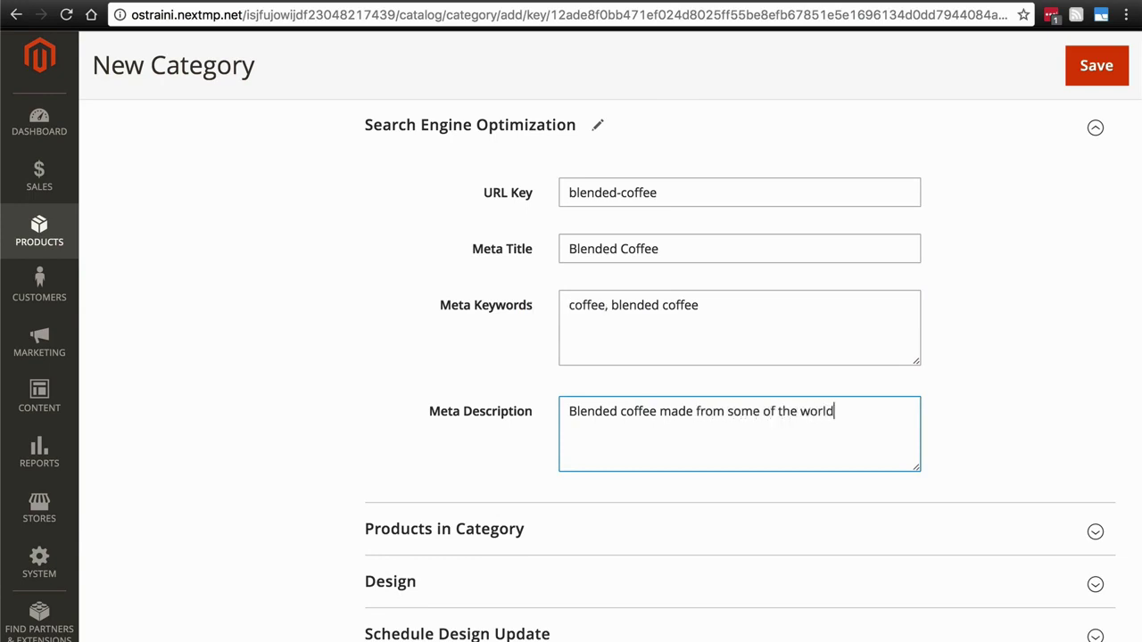
text('s best coffee.)
click(1096, 71)
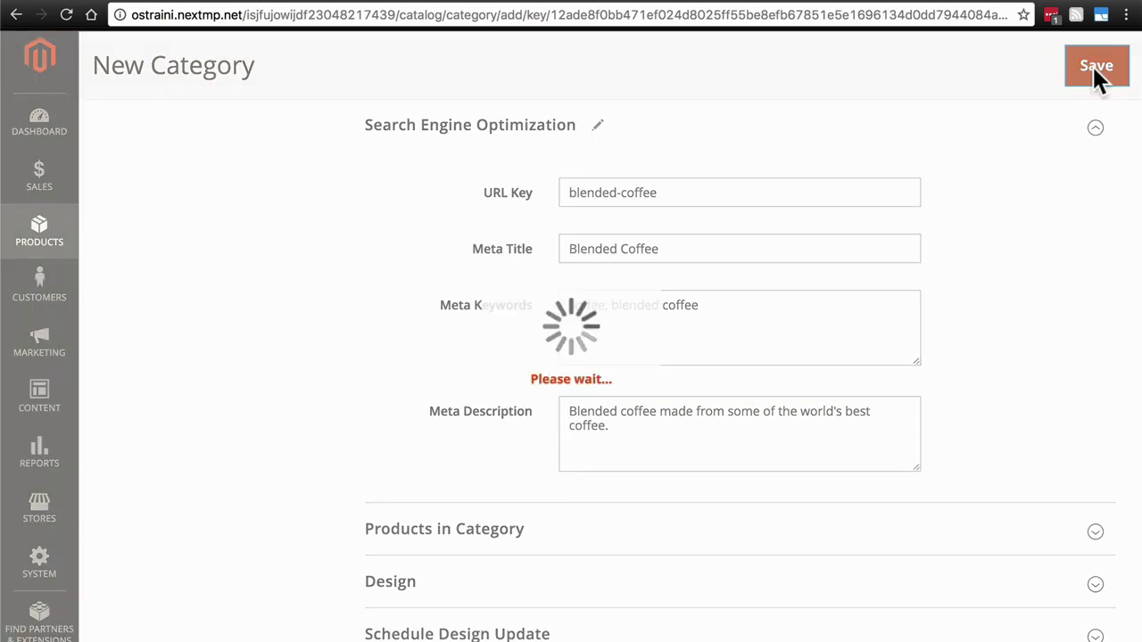